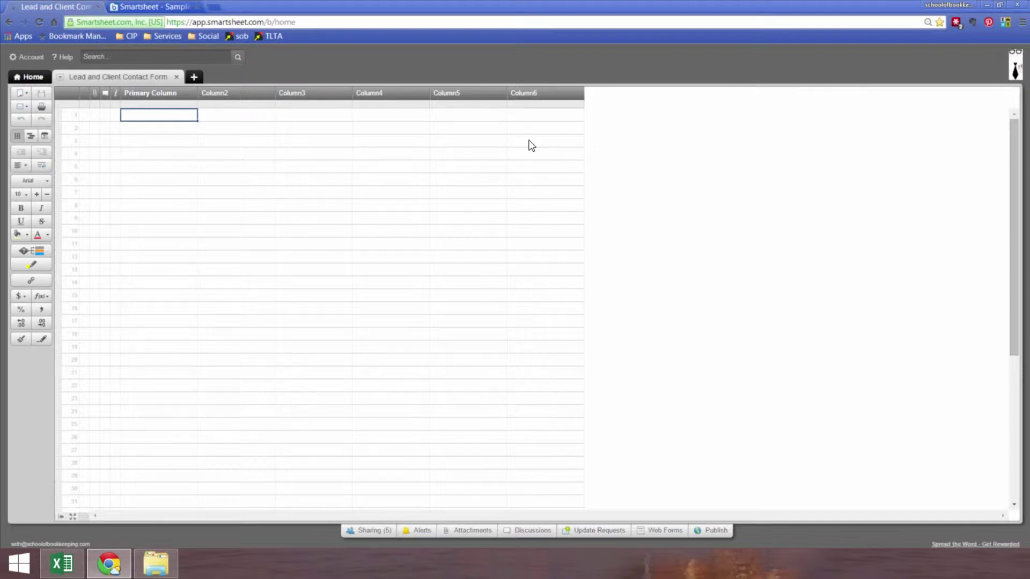
# - Open the Primary Column's properties on the new Lead and Client Contact Form sheet
pyautogui.doubleClick(160, 95)
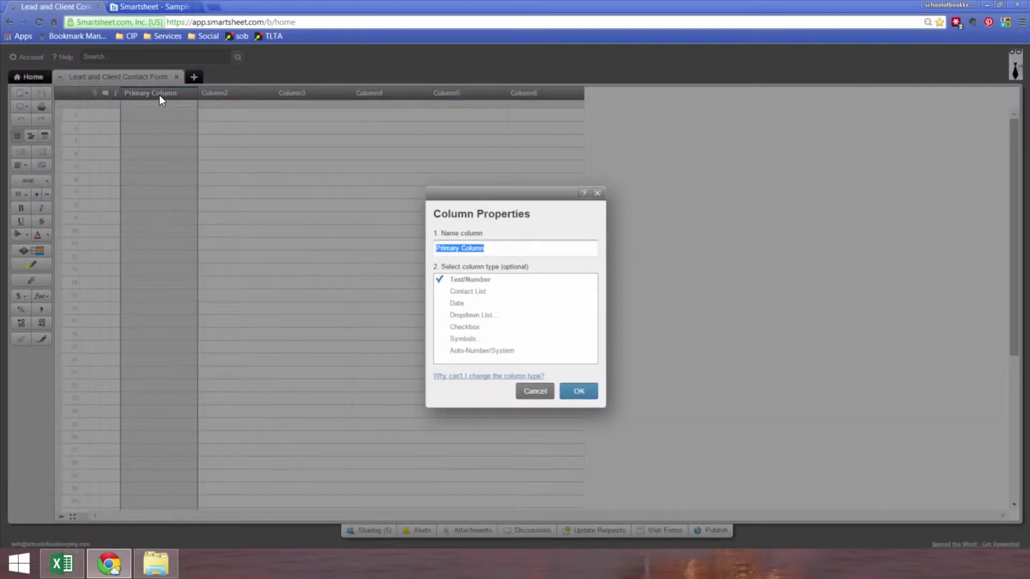
# - Title the first two columns Company Name and Primary Contact First Name
pyautogui.write('company Name')
pyautogui.press('Return')
pyautogui.doubleClick(226, 93)
pyautogui.write('Primary Con')
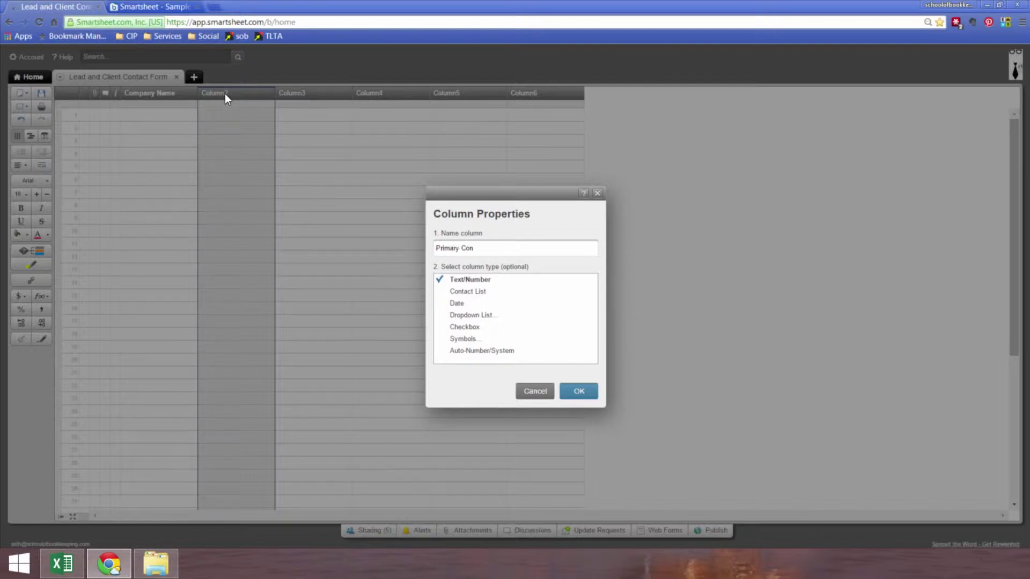
pyautogui.write('tact First Name')
pyautogui.hotkey('ctrl', 'a')
pyautogui.hotkey('ctrl', 'c')
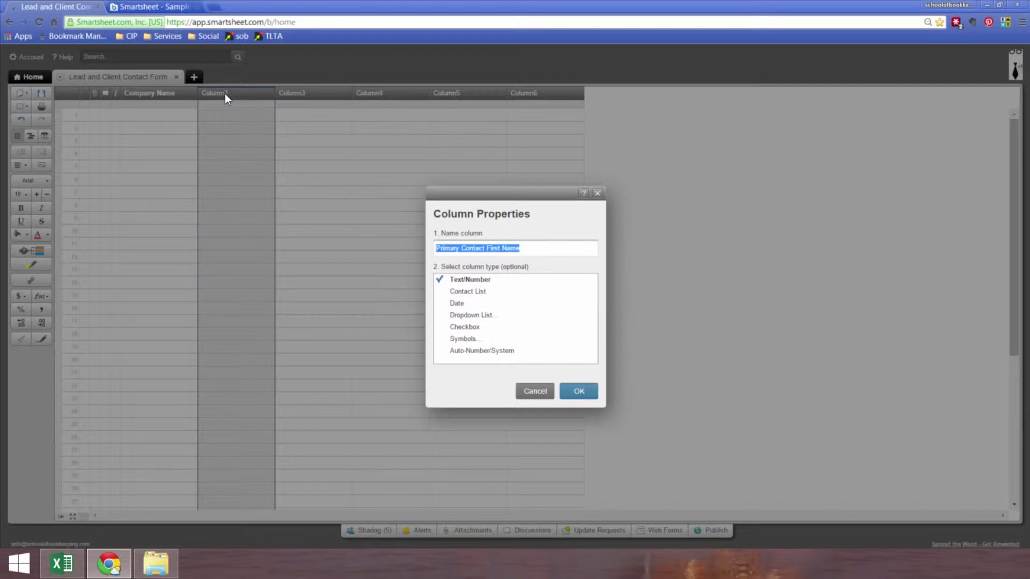
pyautogui.click(586, 391)
# - Paste the copied title into Column3 and change it to Primary Contact Last Name
pyautogui.doubleClick(301, 93)
pyautogui.hotkey('ctrl', 'v')
pyautogui.doubleClick(490, 247)
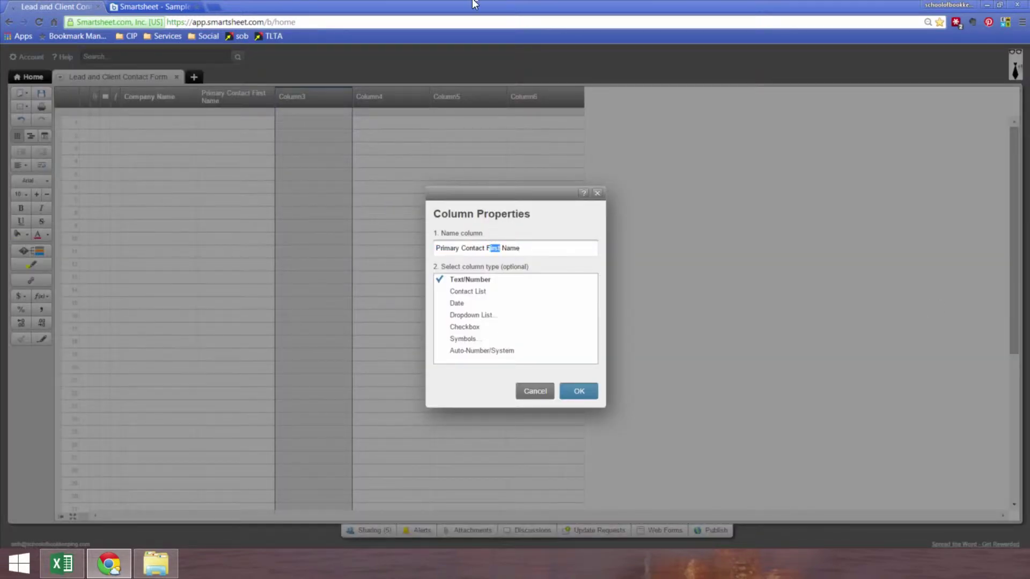
pyautogui.write('Last')
pyautogui.press('Return')
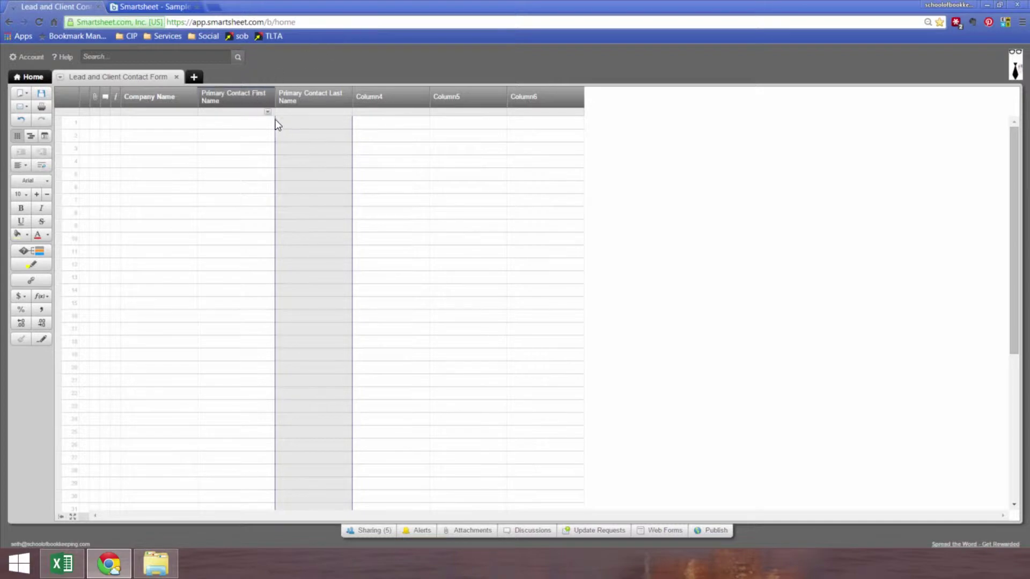
# - Widen the first-name and last-name columns so their titles fit
pyautogui.moveTo(276, 100); pyautogui.dragTo(290, 100)
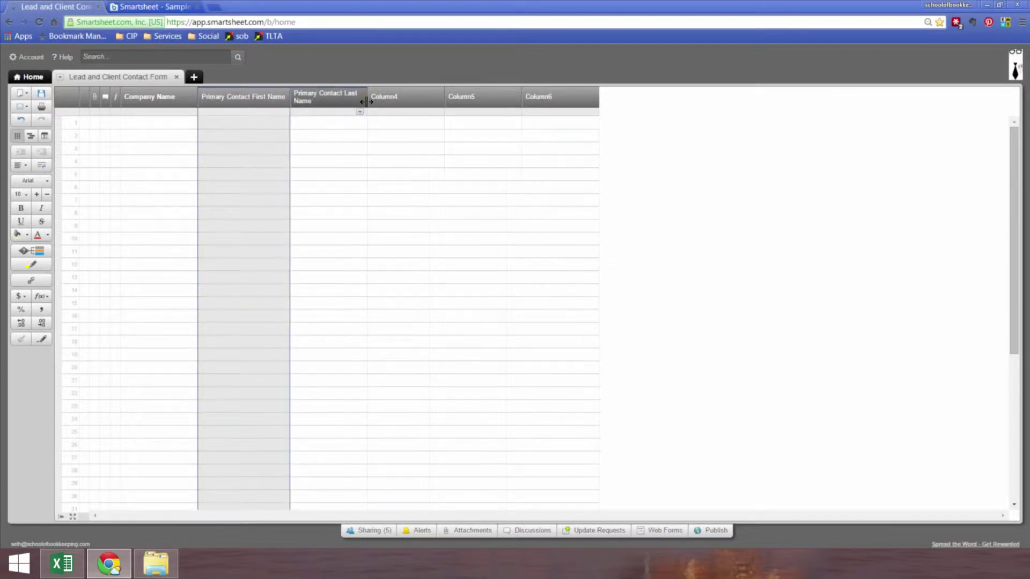
pyautogui.moveTo(366, 100); pyautogui.dragTo(381, 100)
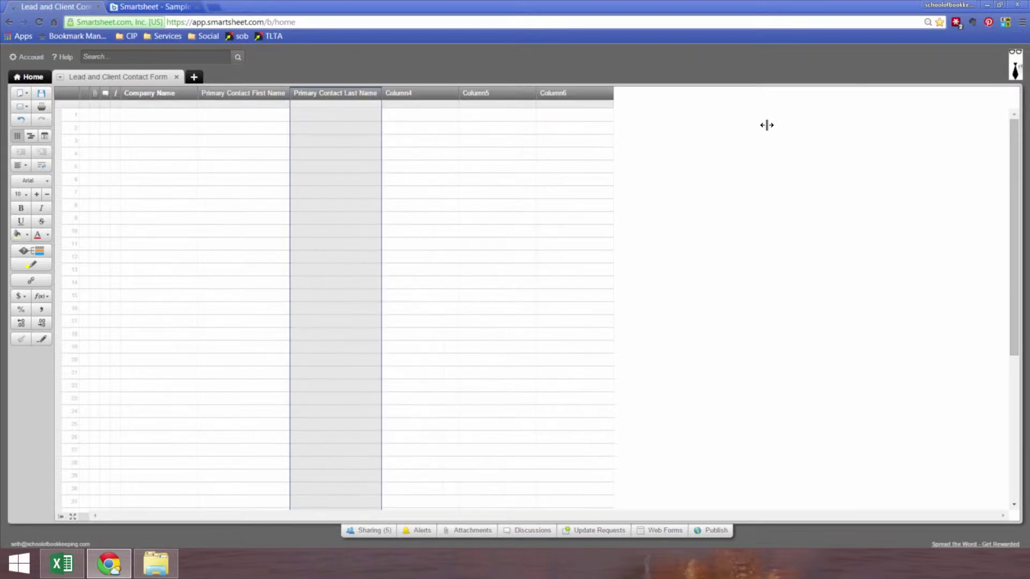
pyautogui.click(410, 116)
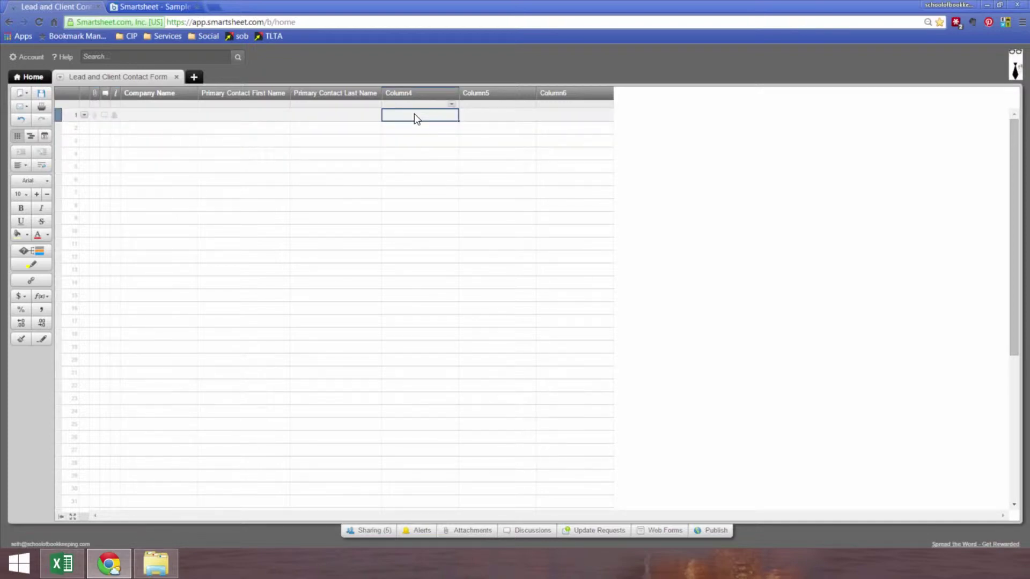
pyautogui.click(177, 6)
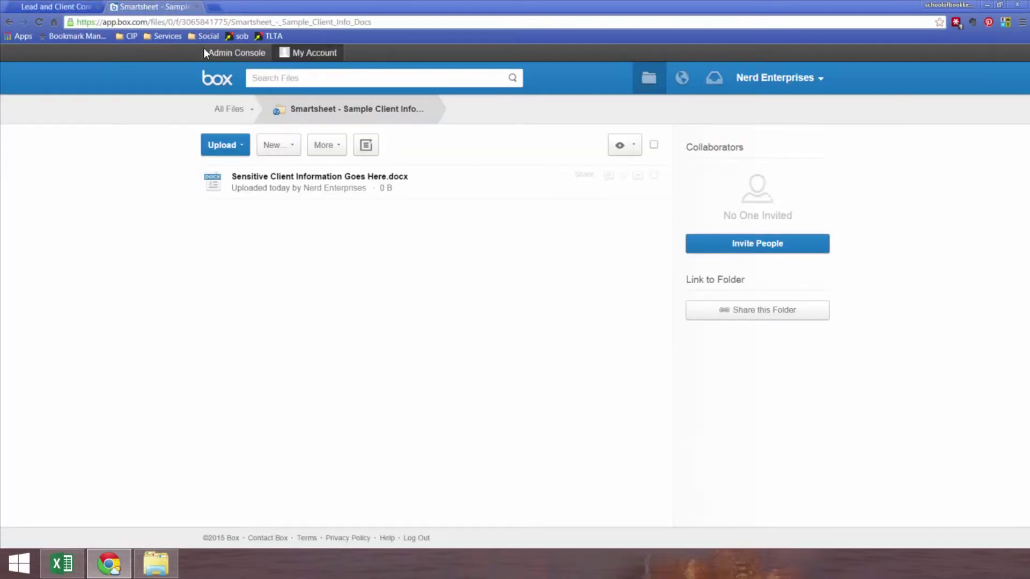
pyautogui.click(637, 176)
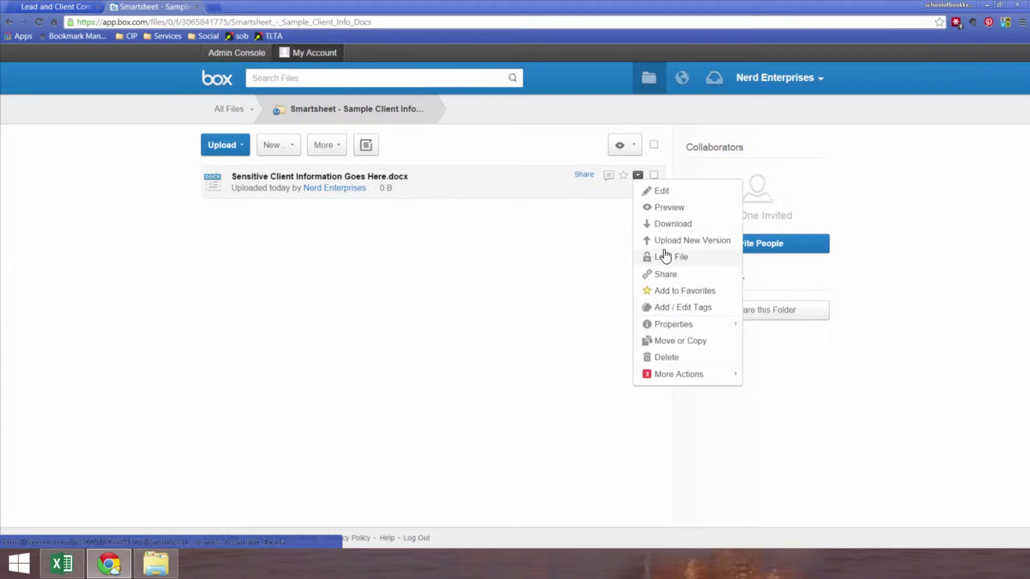
pyautogui.click(305, 245)
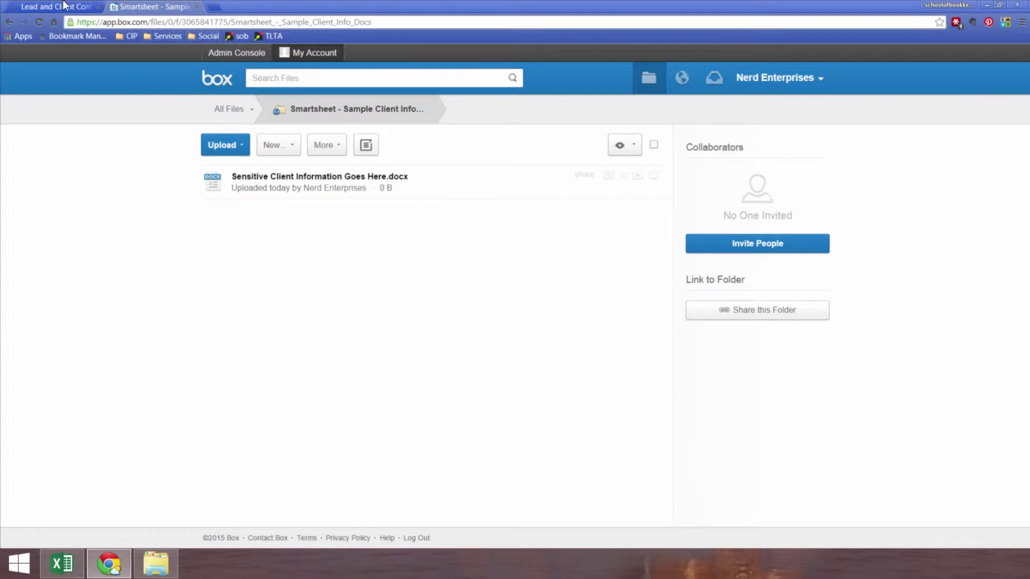
pyautogui.click(67, 6)
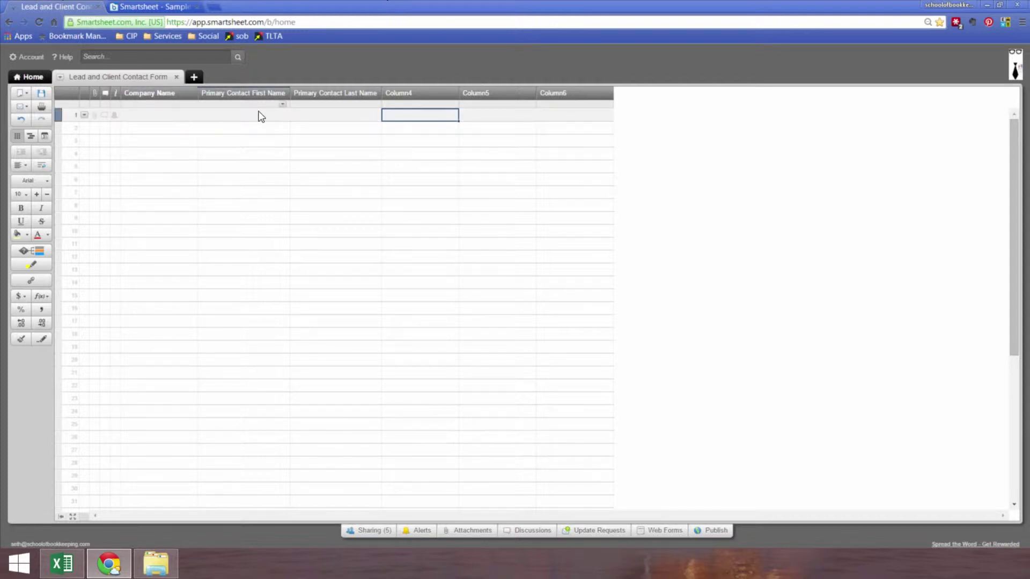
# - Rename Column4, Column5 and Column6 to Street Address, City and State
pyautogui.press('Left')
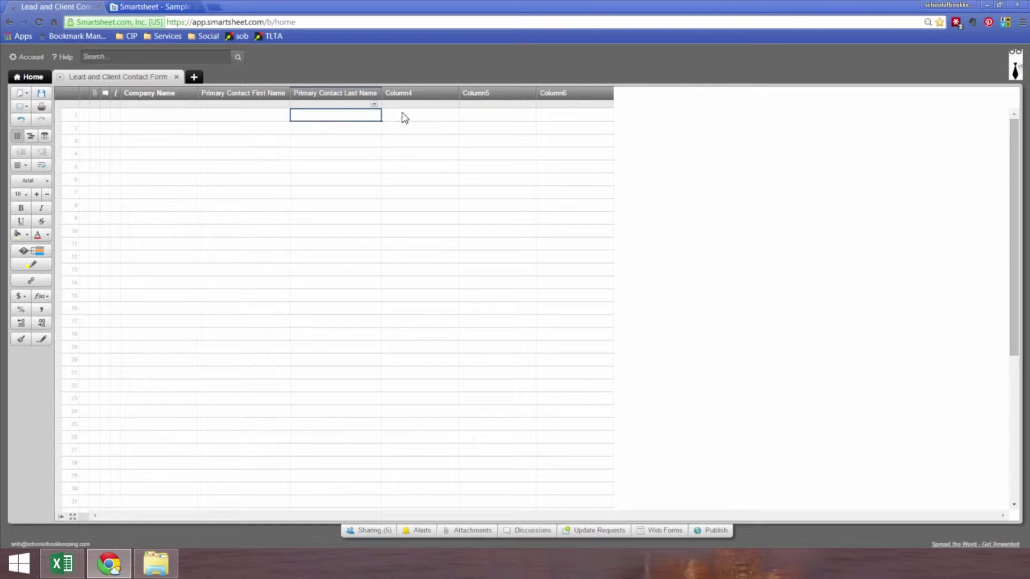
pyautogui.doubleClick(404, 91)
pyautogui.write('Street Address')
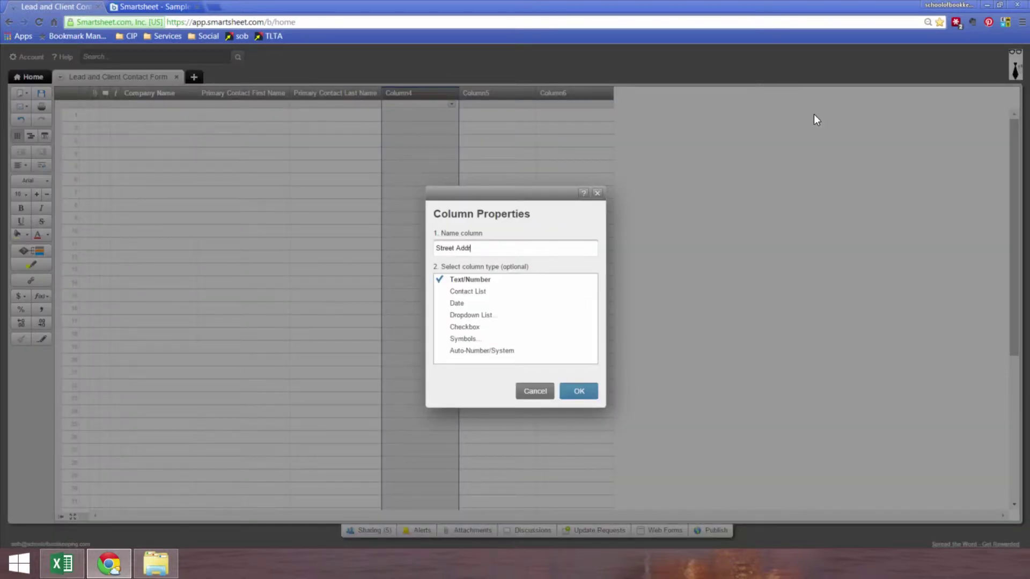
pyautogui.press('Return')
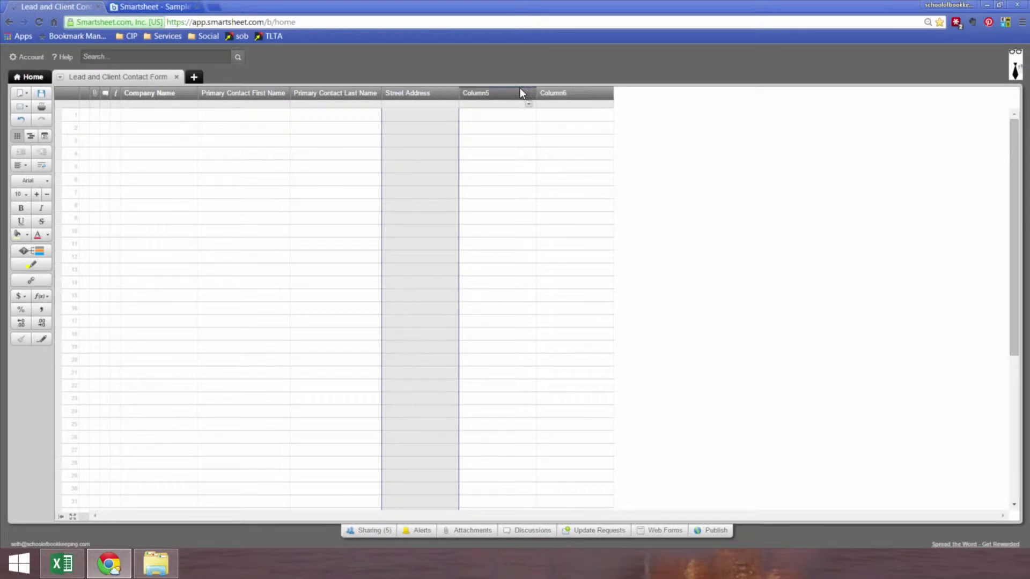
pyautogui.doubleClick(525, 91)
pyautogui.write('City')
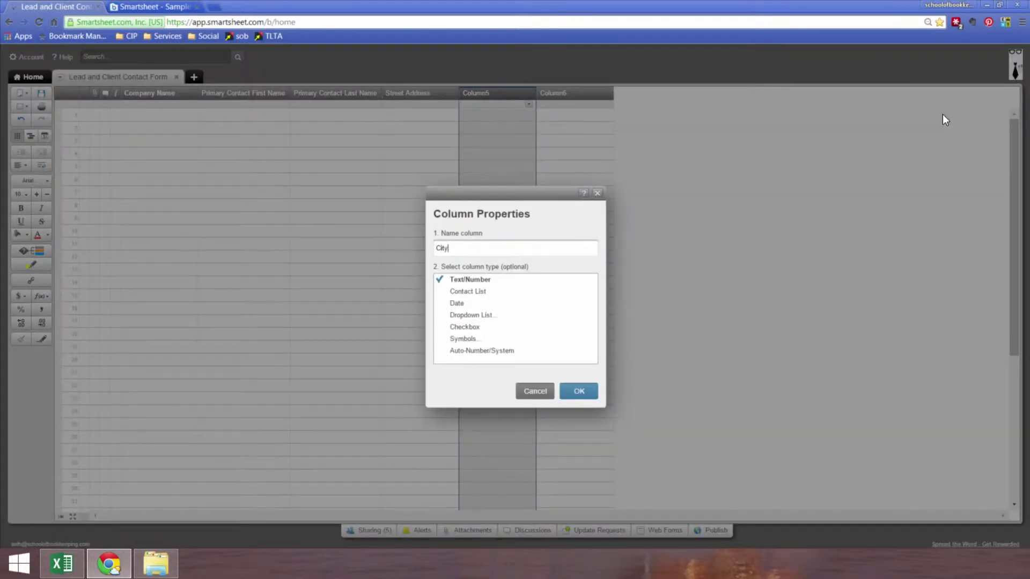
pyautogui.press('Return')
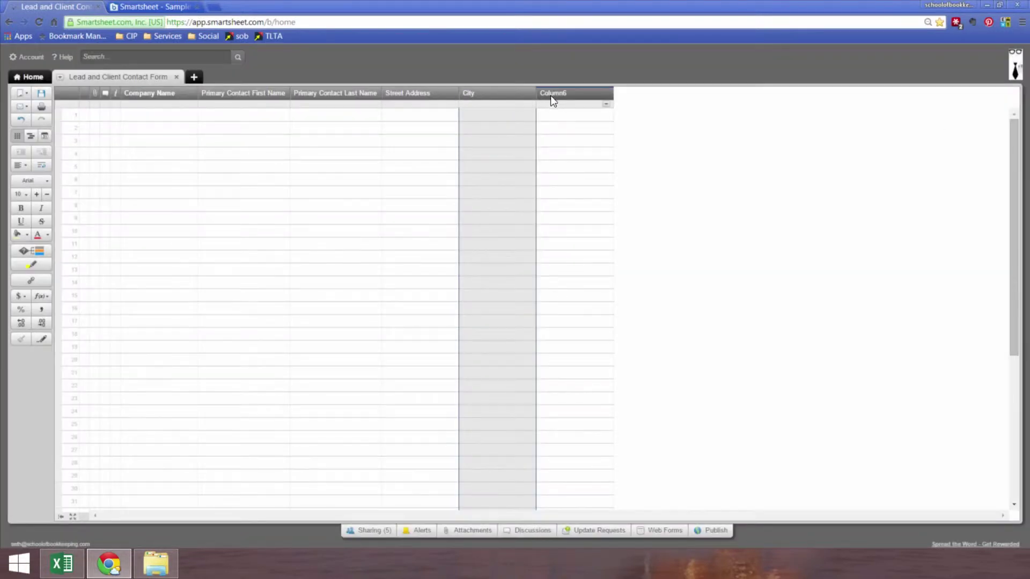
pyautogui.doubleClick(550, 97)
pyautogui.write('State')
pyautogui.press('Return')
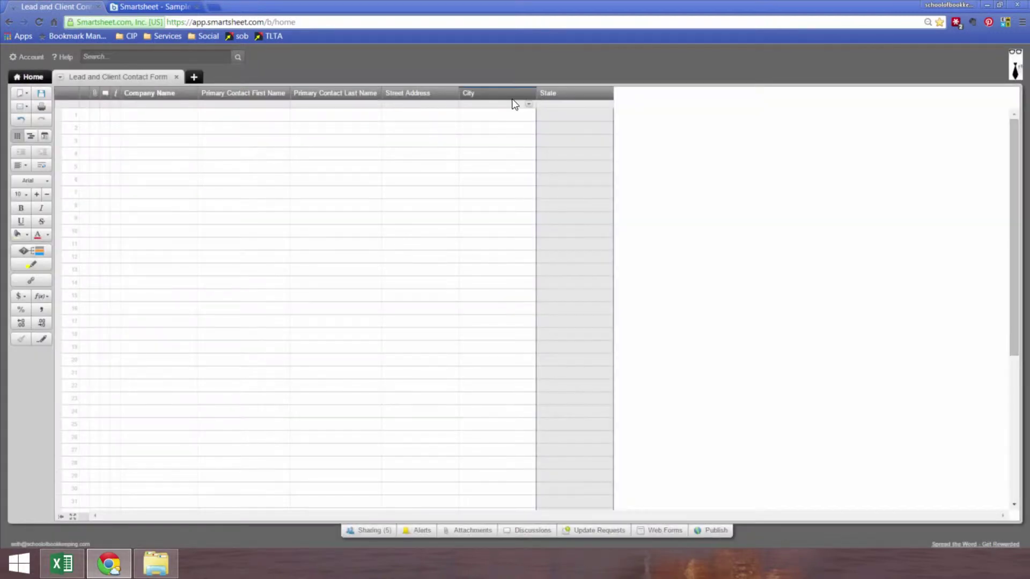
# - Insert a Zip column right of State, then select Street Address through Zip
pyautogui.rightClick(591, 99)
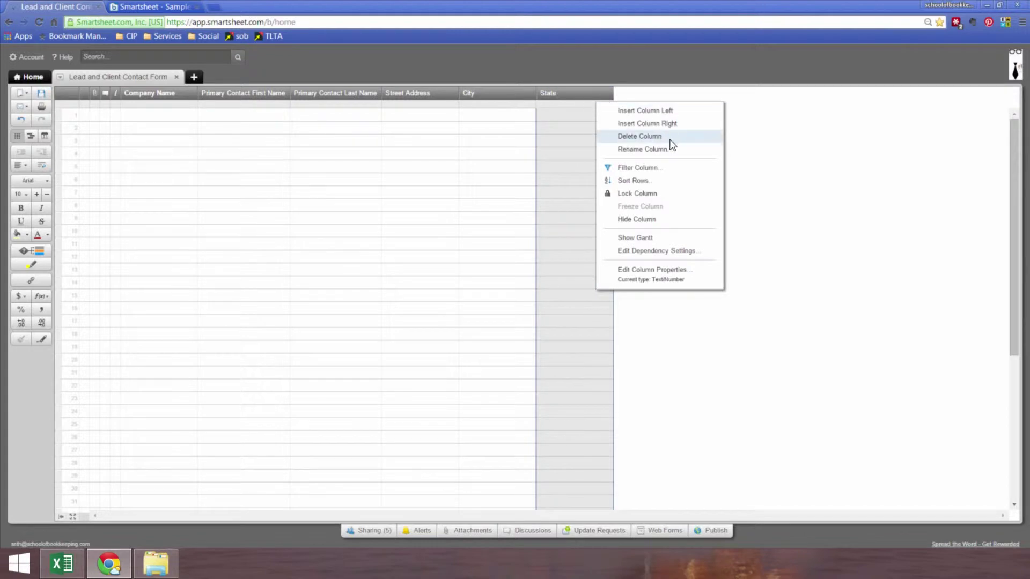
pyautogui.click(647, 123)
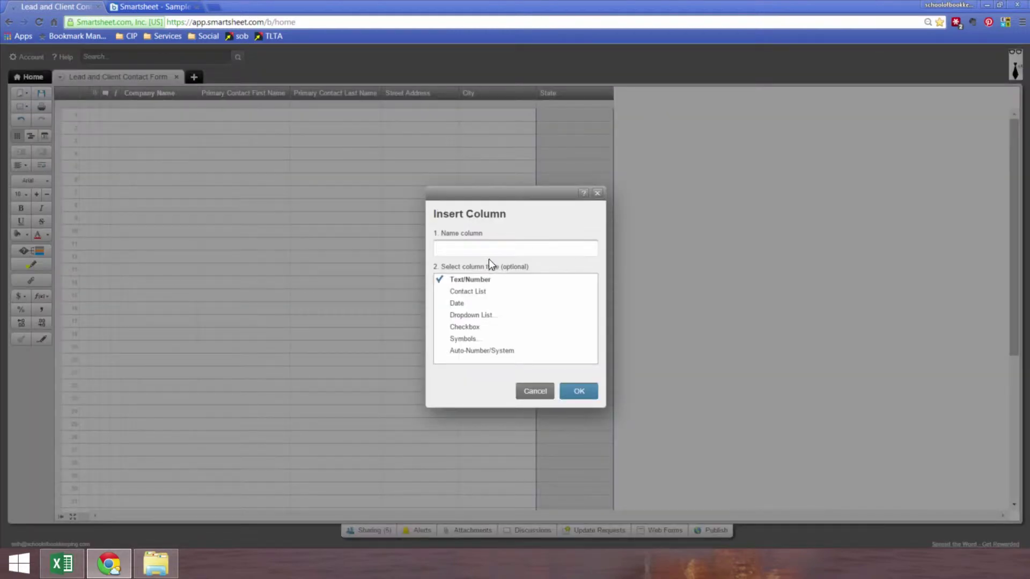
pyautogui.write('Zip')
pyautogui.press('Return')
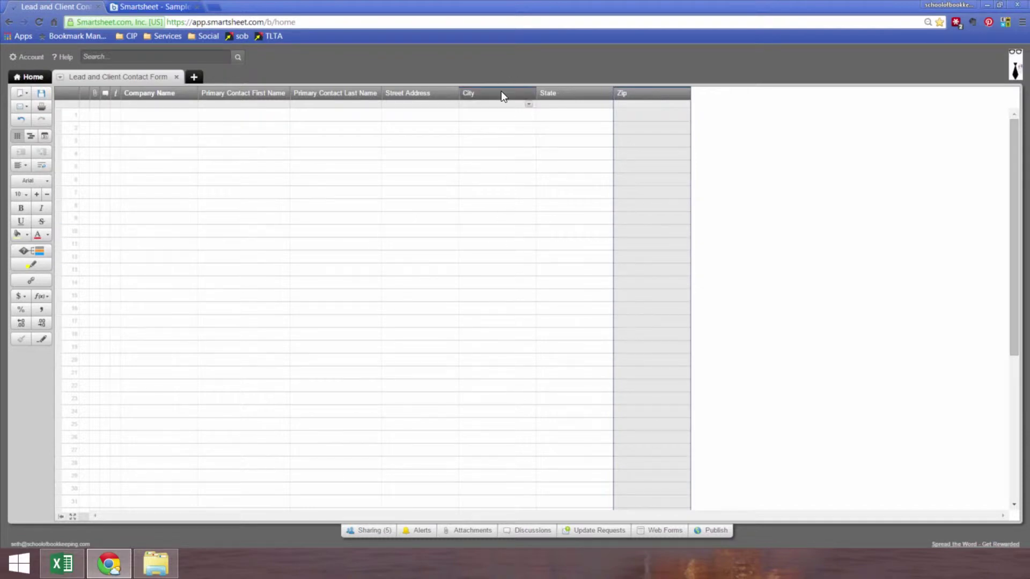
pyautogui.moveTo(423, 93)
pyautogui.mouseDown()
pyautogui.moveTo(638, 93)
pyautogui.moveTo(438, 95)
pyautogui.mouseUp()
pyautogui.hotkey('shift', 'Right')
pyautogui.hotkey('shift', 'Right')
pyautogui.hotkey('shift', 'Right')
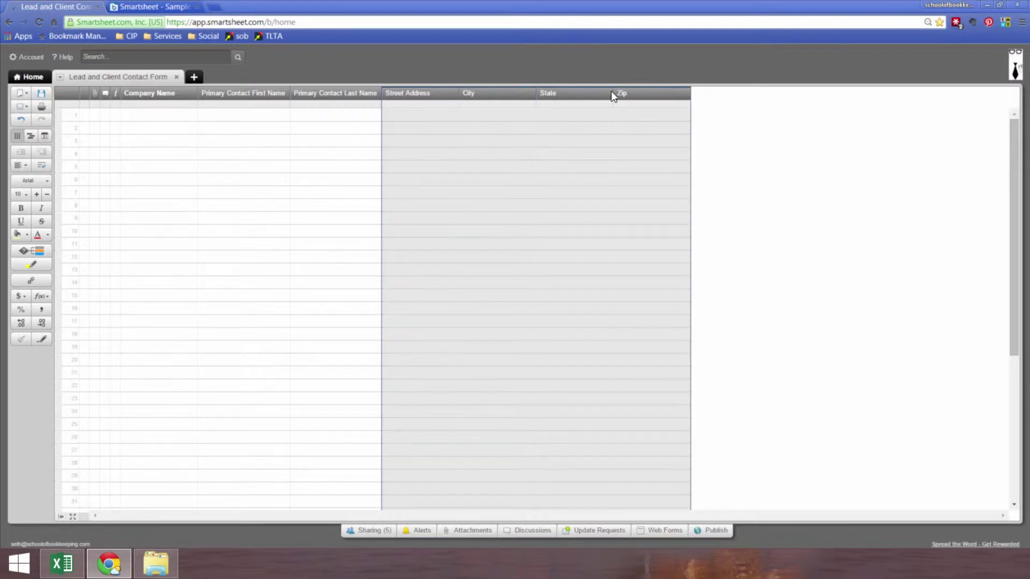
# - Insert four columns right of Zip and title the first one Phone (Mobile)
pyautogui.rightClick(644, 95)
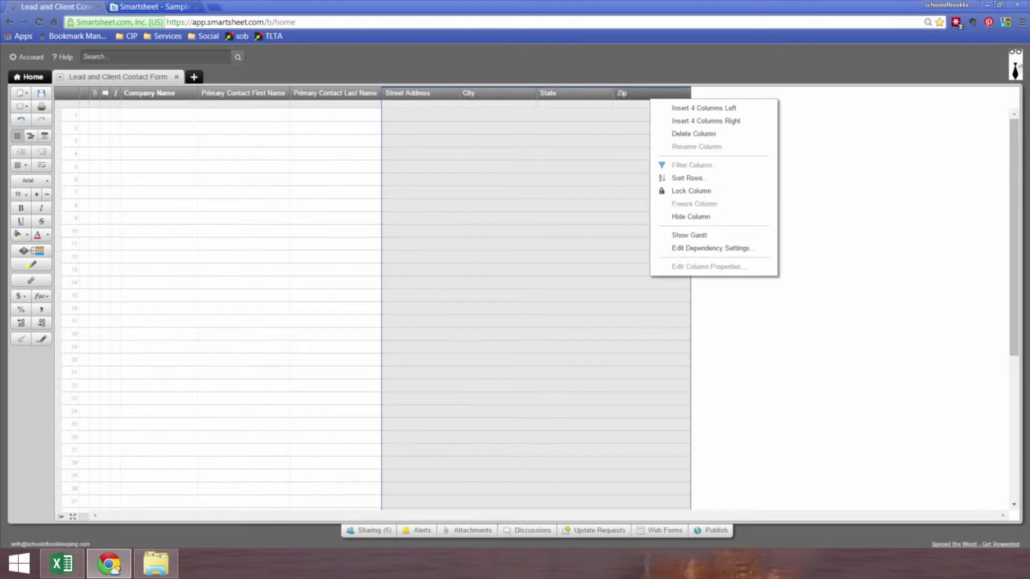
pyautogui.click(703, 121)
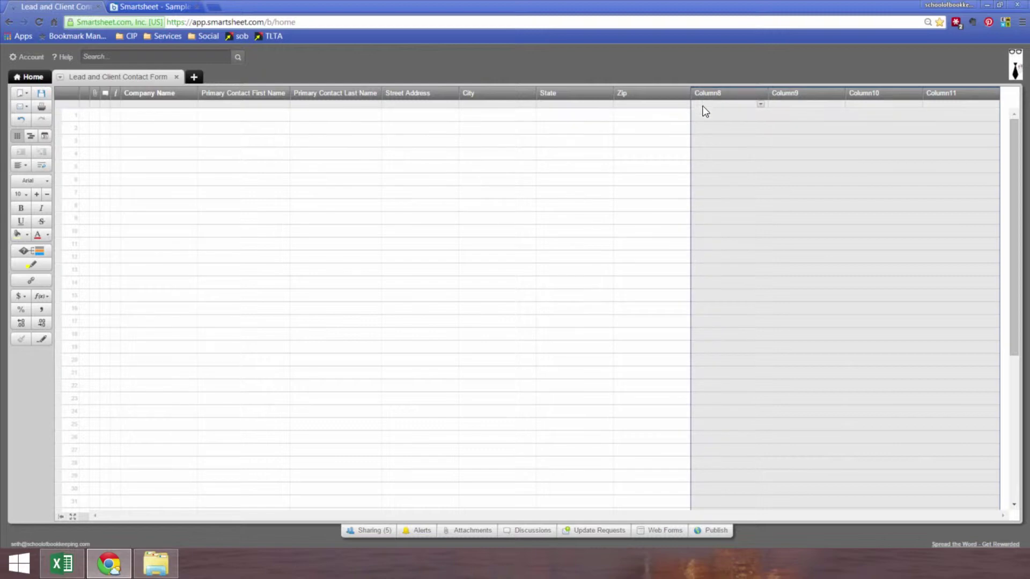
pyautogui.doubleClick(704, 96)
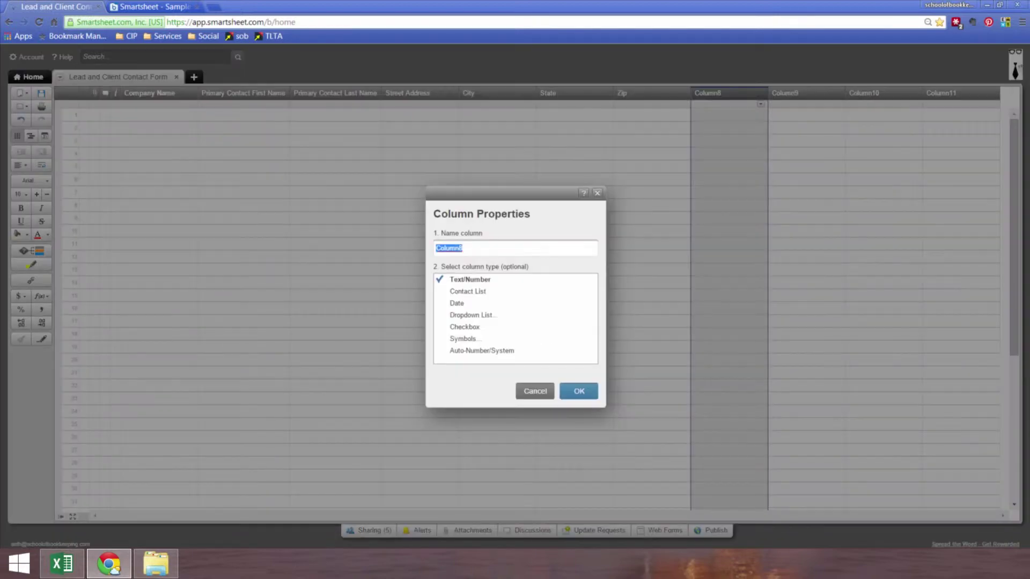
pyautogui.write('Phone (Mobile)')
pyautogui.press('Return')
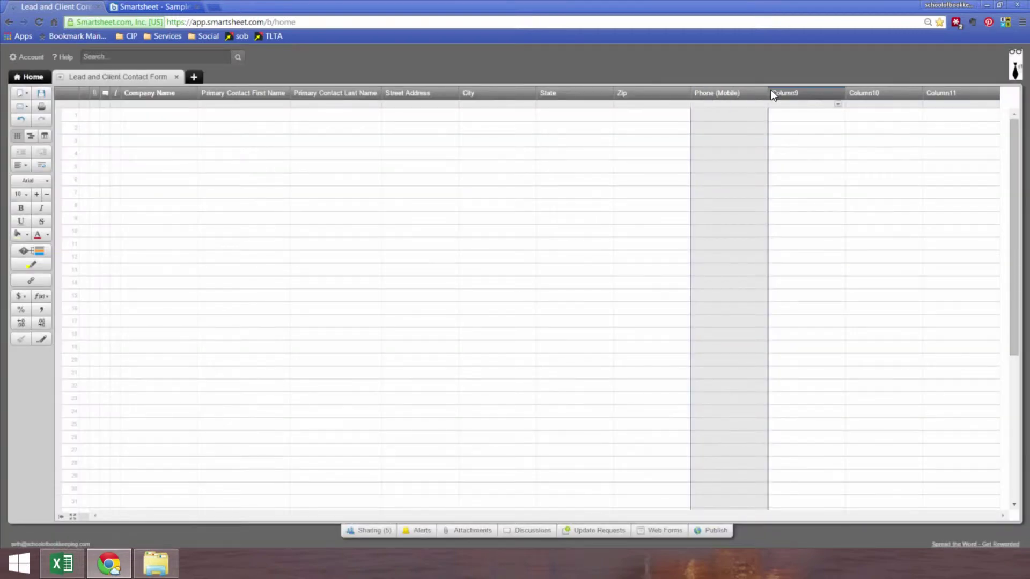
# - Title the next two new columns Phone (Office) and E-mail
pyautogui.doubleClick(804, 99)
pyautogui.write('Phone (Office)')
pyautogui.press('Return')
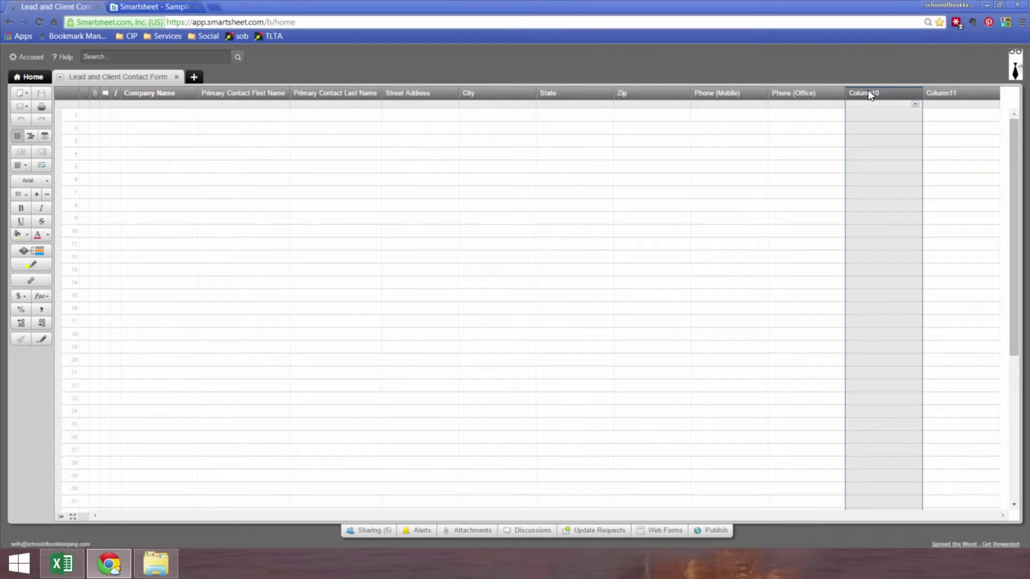
pyautogui.doubleClick(867, 90)
pyautogui.write('E-mail')
pyautogui.press('Return')
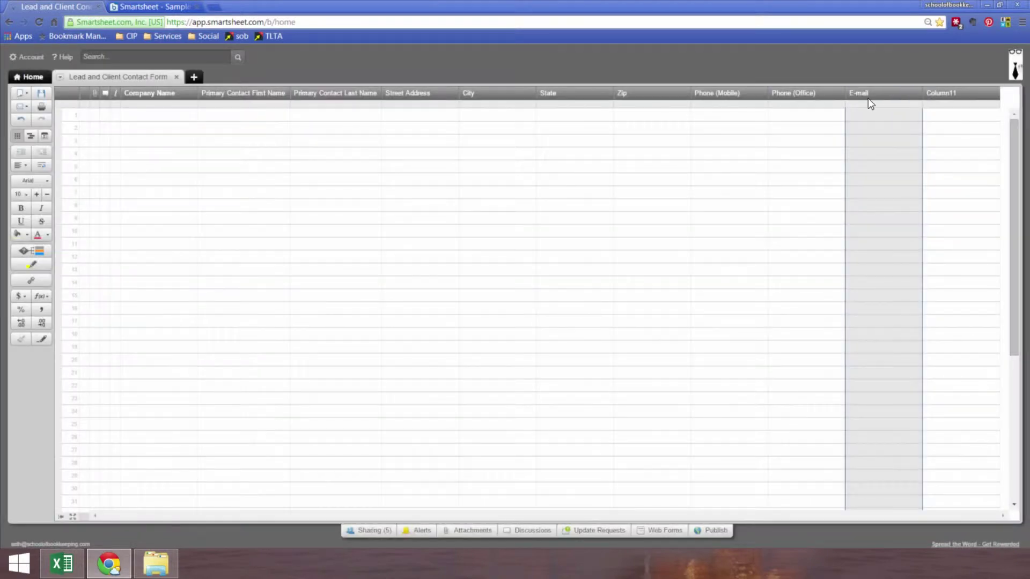
pyautogui.click(804, 114)
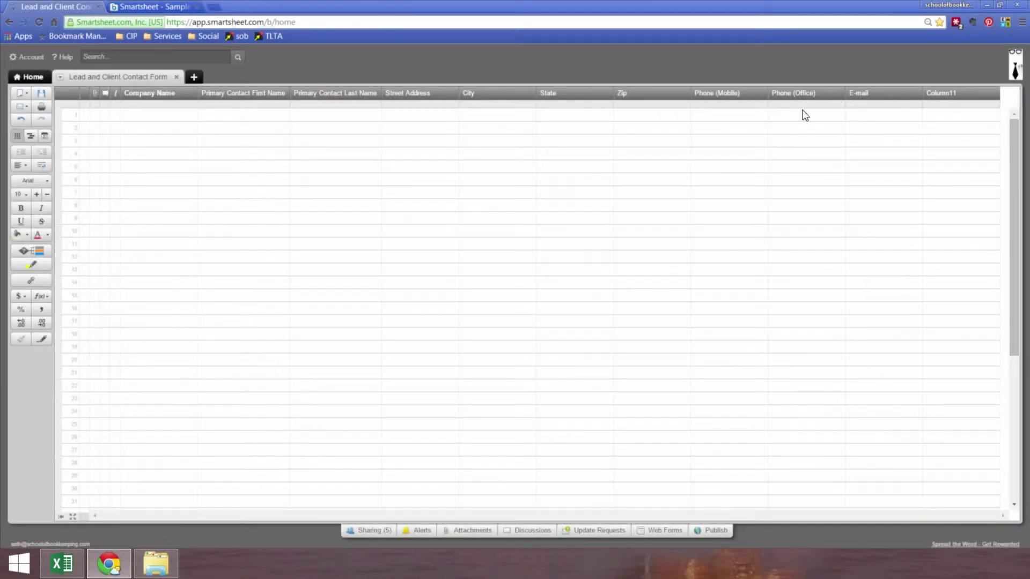
# - Start a new web form for the Lead and Client Contact Form sheet
pyautogui.click(804, 115)
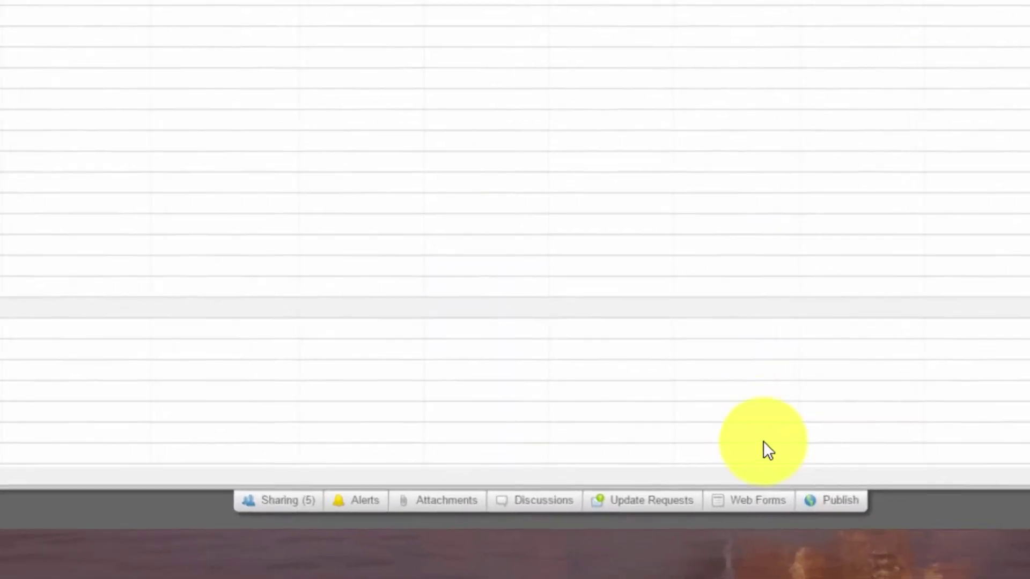
pyautogui.click(791, 498)
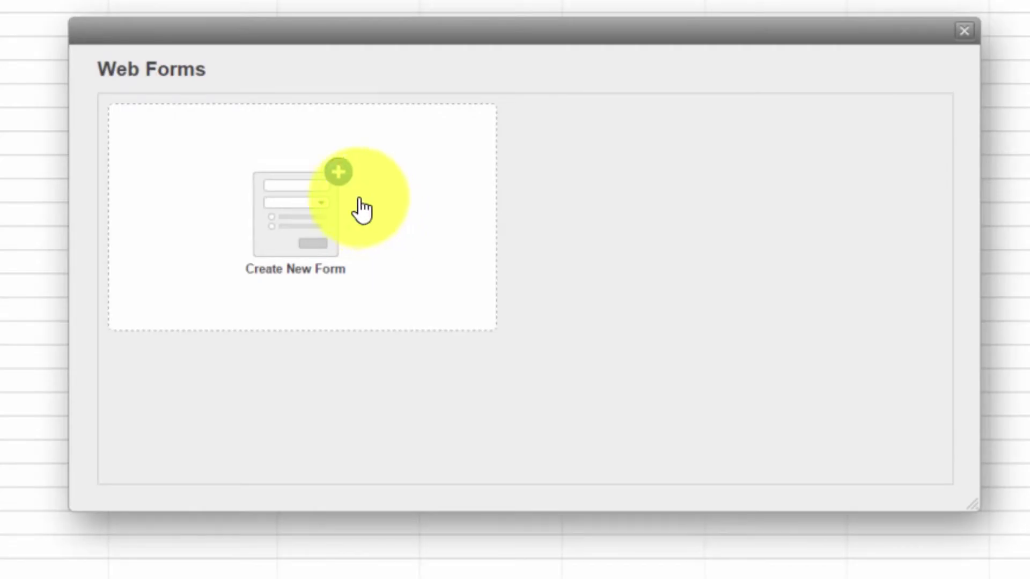
pyautogui.click(362, 209)
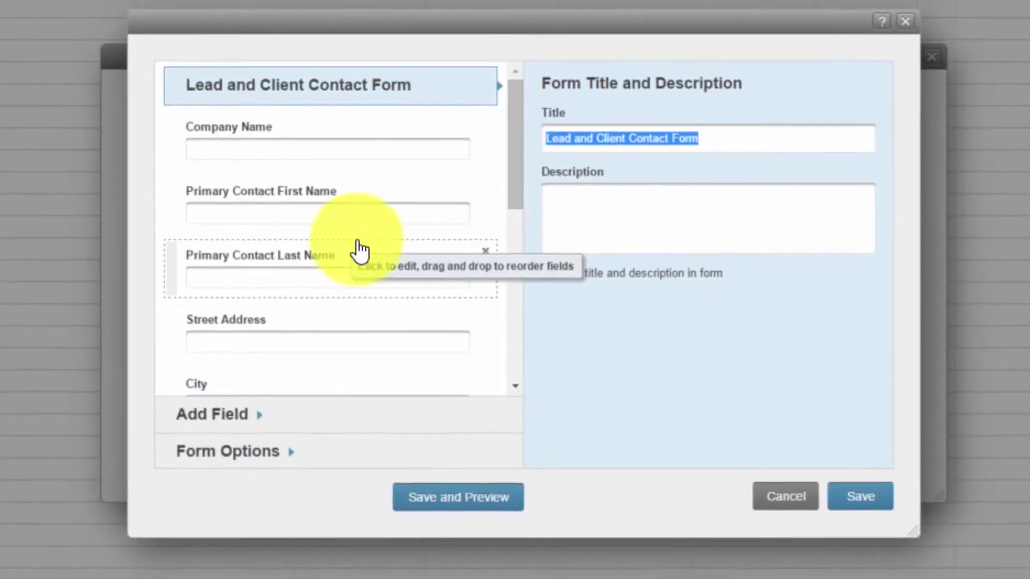
pyautogui.moveTo(509, 151); pyautogui.dragTo(505, 336)
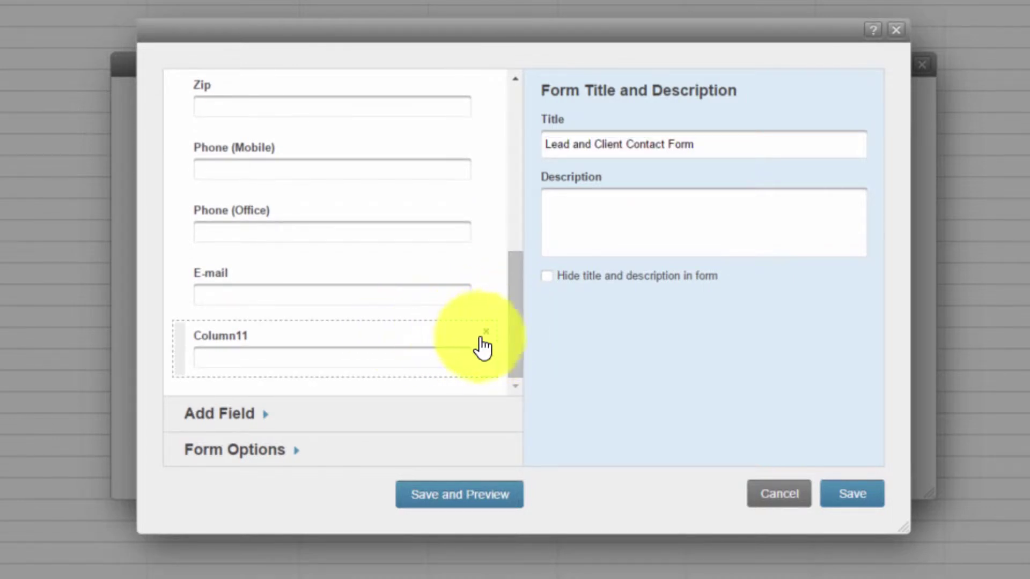
# - Remove the Column11 field and add a File Attachments upload field below E-mail
pyautogui.click(486, 331)
pyautogui.click(249, 455)
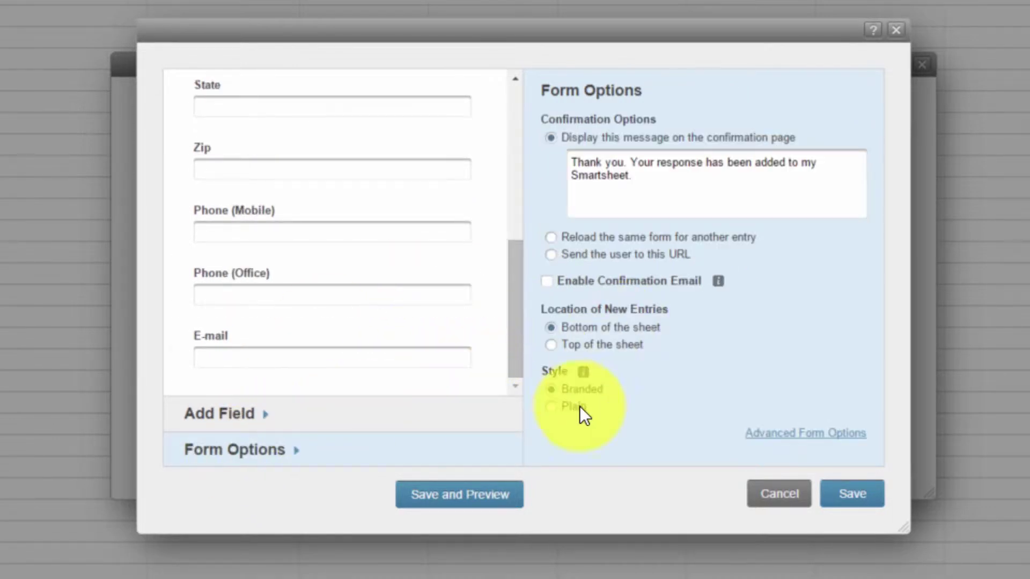
pyautogui.click(223, 426)
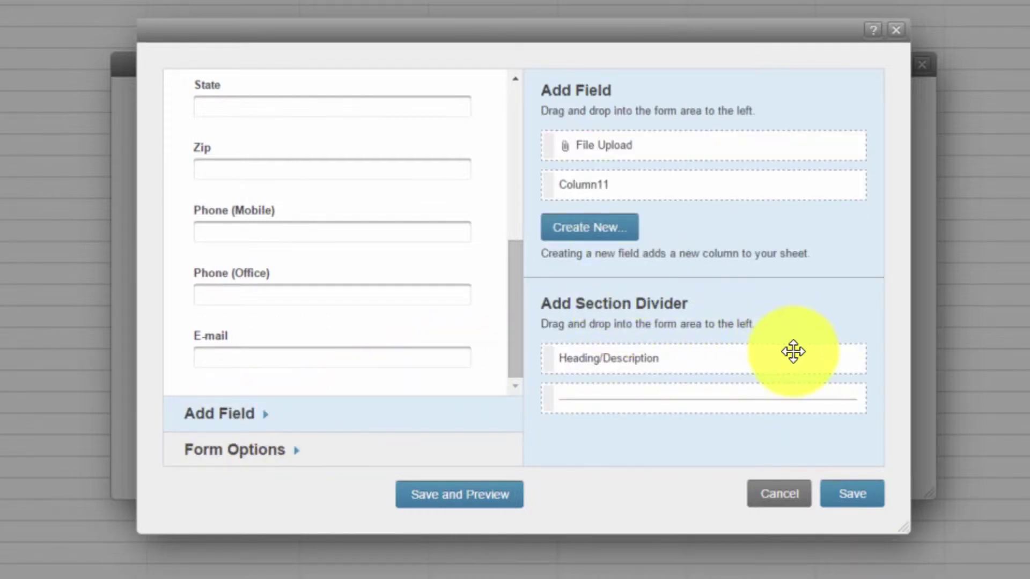
pyautogui.moveTo(595, 145); pyautogui.dragTo(439, 317)
pyautogui.moveTo(510, 315); pyautogui.dragTo(509, 400)
pyautogui.click(303, 292)
pyautogui.moveTo(304, 294); pyautogui.dragTo(309, 387)
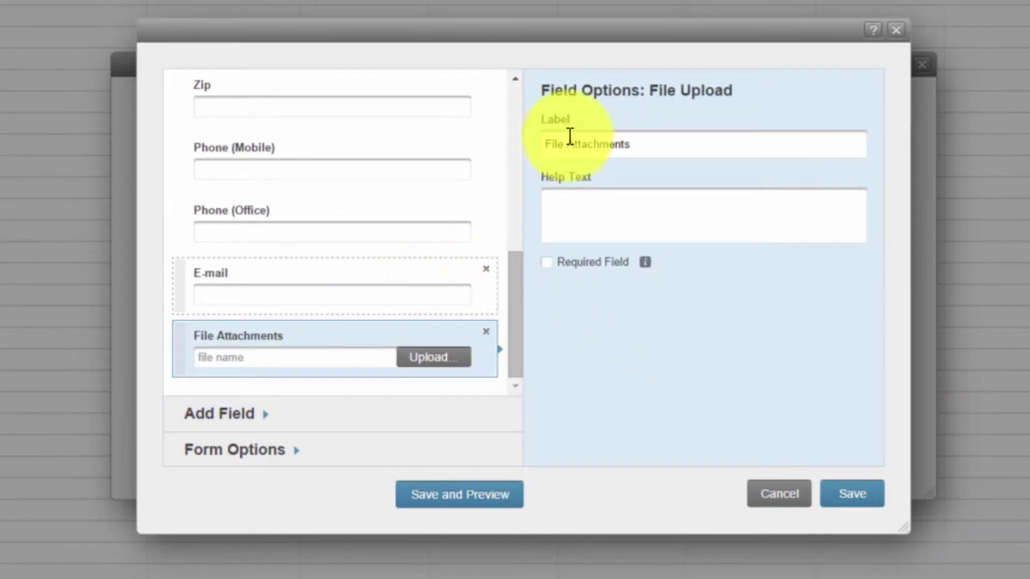
# - Enter 'Please upload documents here.' as the File Attachments help text and save the form
pyautogui.click(562, 207)
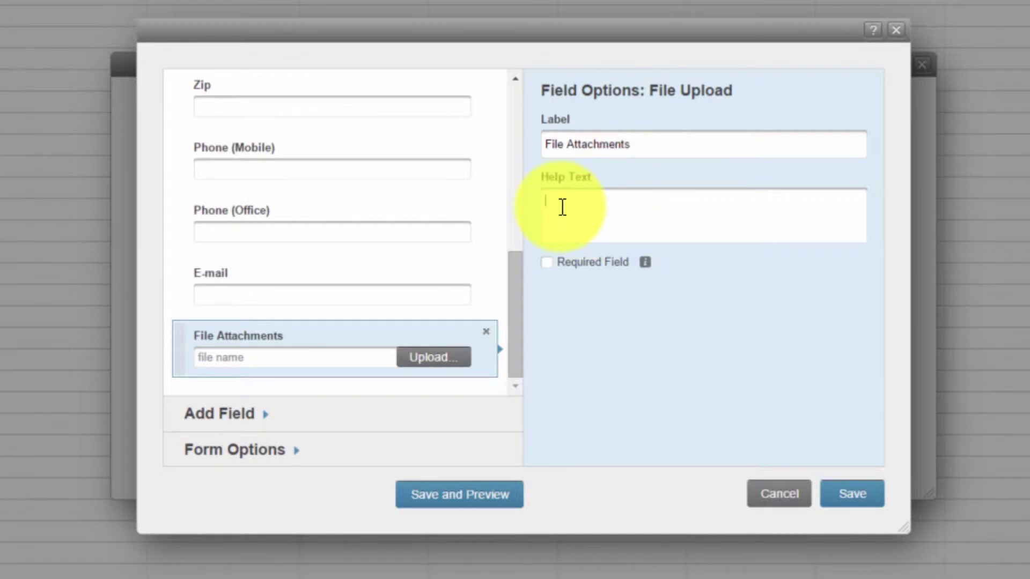
pyautogui.write('Please upl')
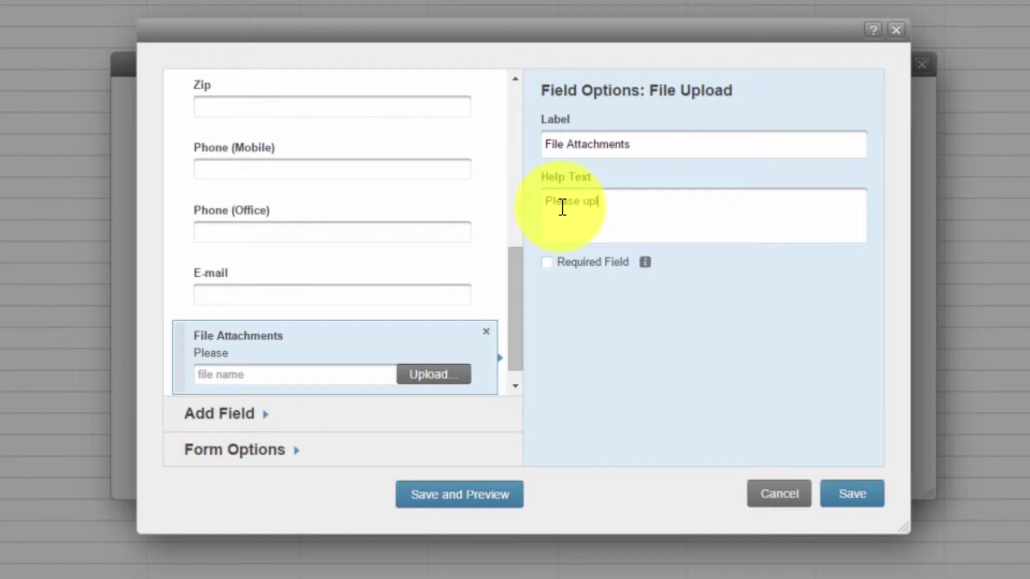
pyautogui.write('oad docu')
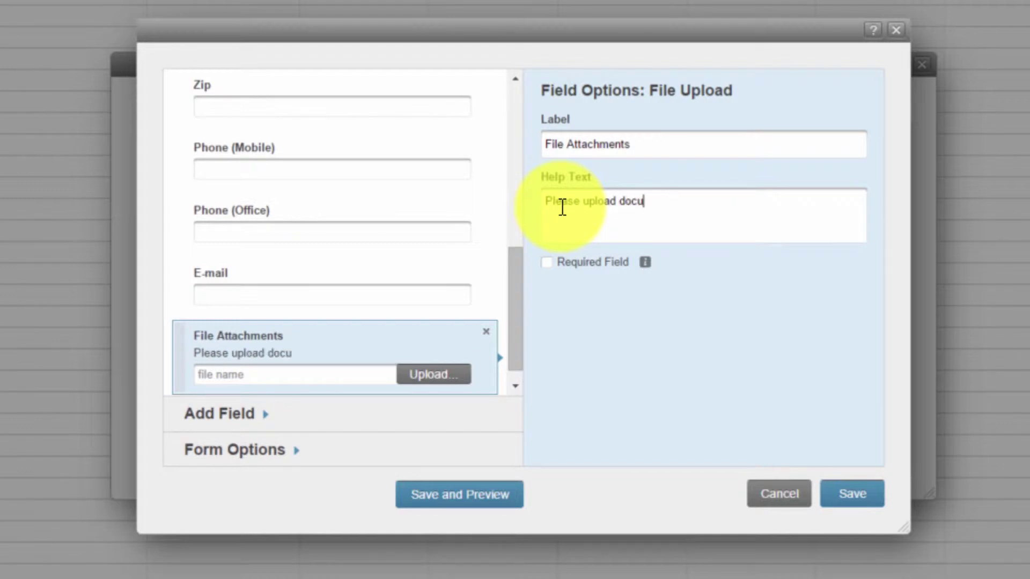
pyautogui.write('metsns')
pyautogui.press('BackSpace')
pyautogui.press('BackSpace')
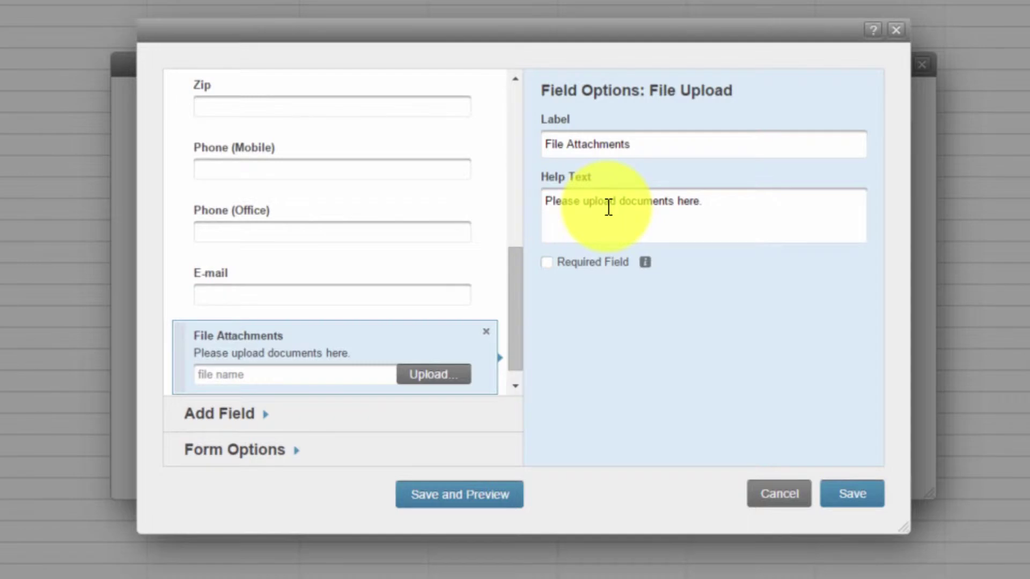
pyautogui.click(842, 491)
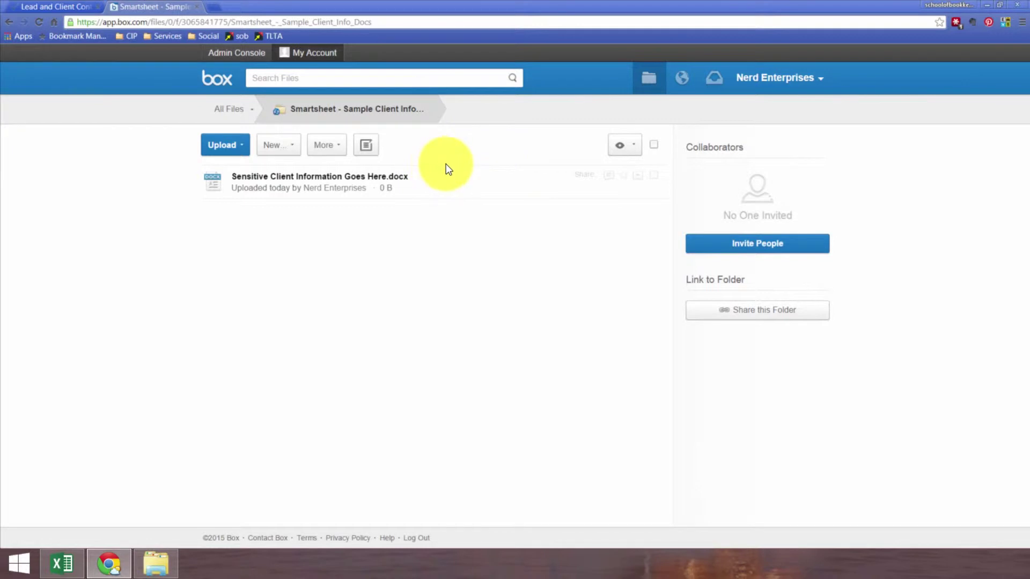
# - Create a shared link for the Box client documents folder, then return to Smartsheet
pyautogui.click(757, 310)
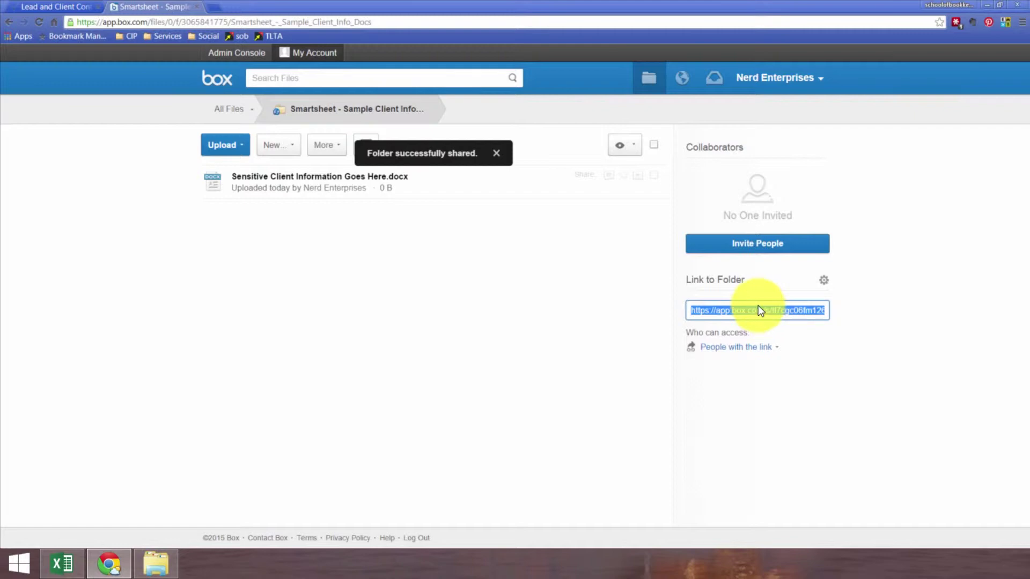
pyautogui.click(77, 7)
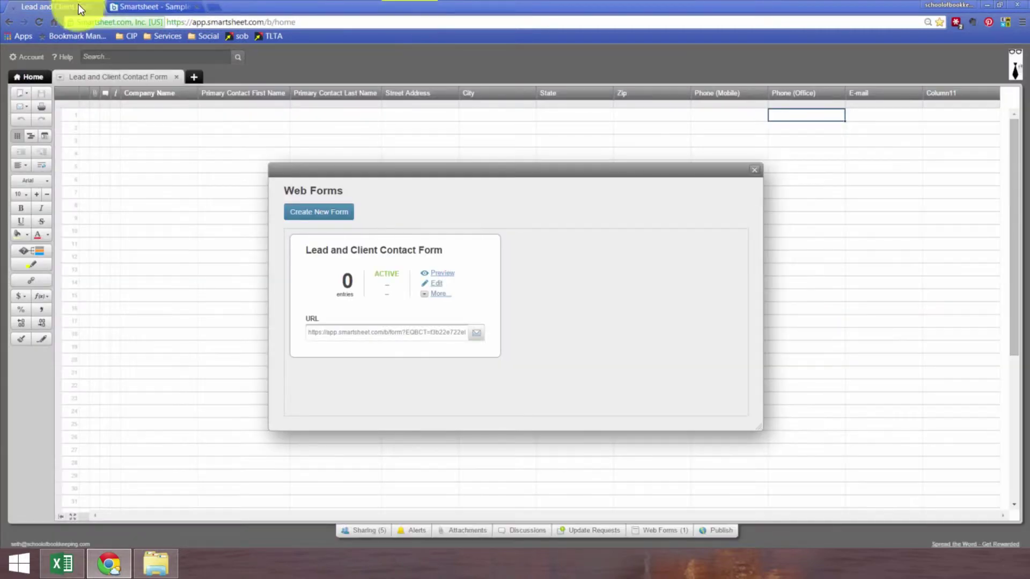
pyautogui.click(754, 169)
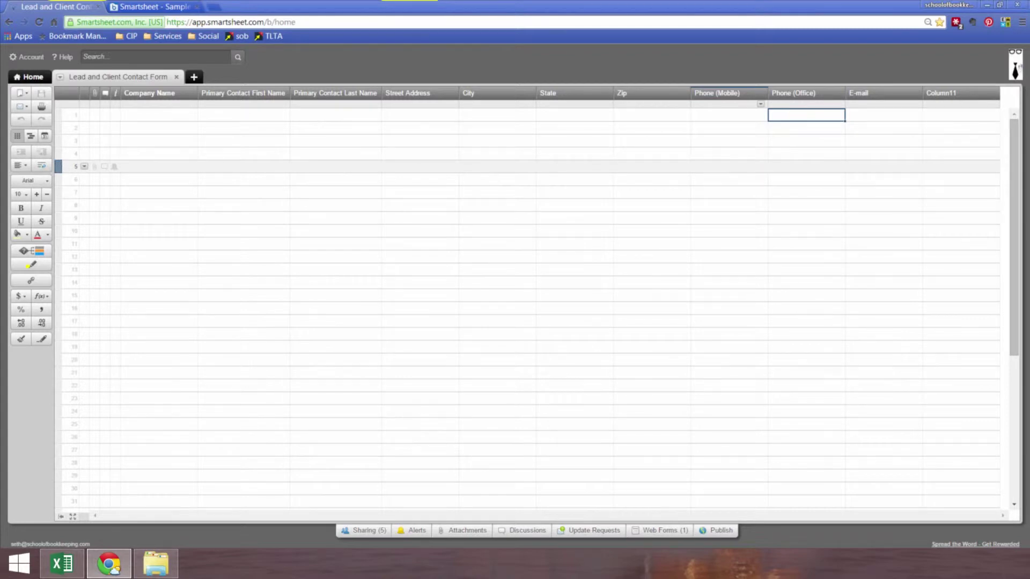
pyautogui.click(673, 532)
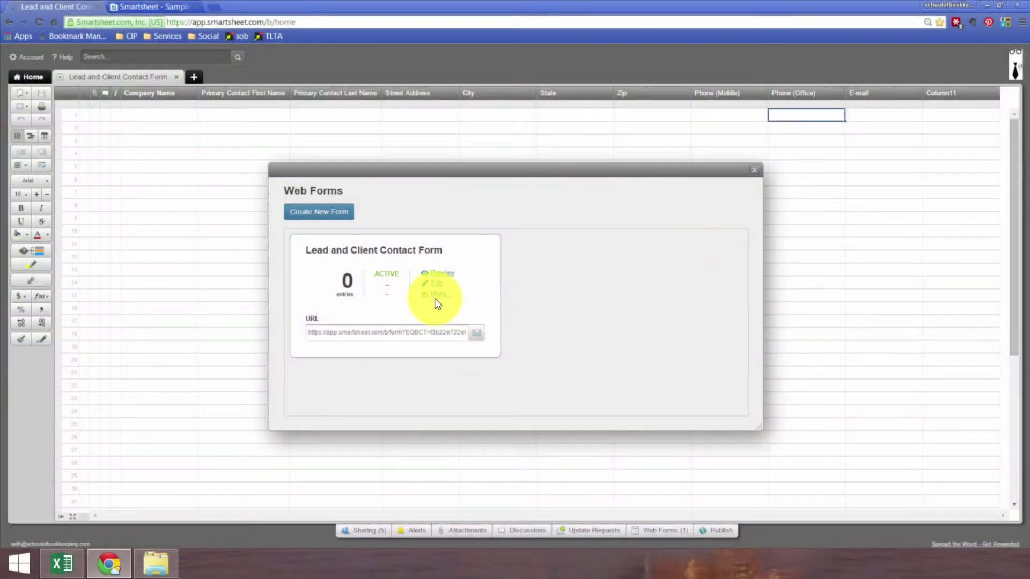
# - Review the form's embed HTML code, then select its public URL for copying
pyautogui.click(403, 336)
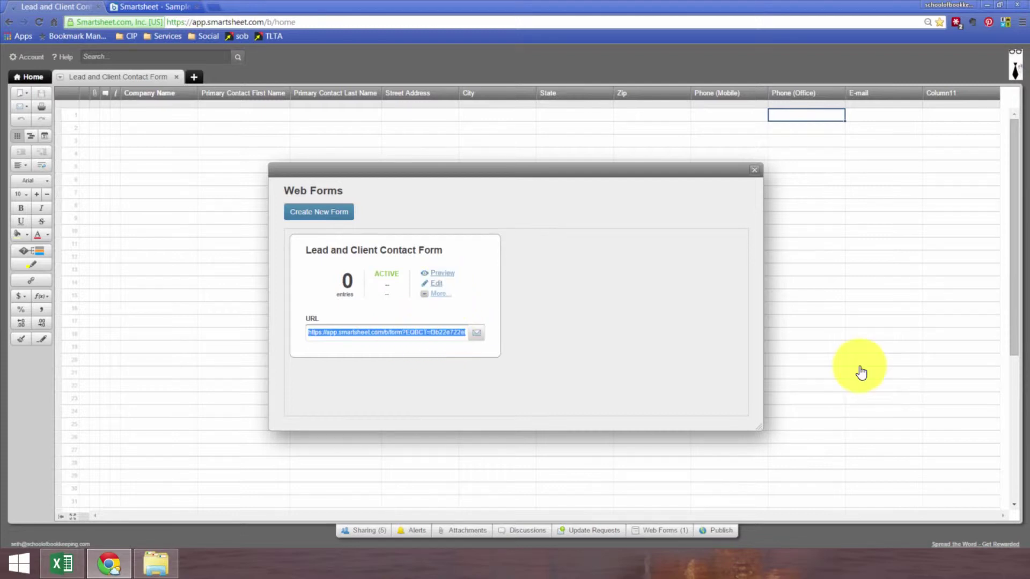
pyautogui.click(441, 294)
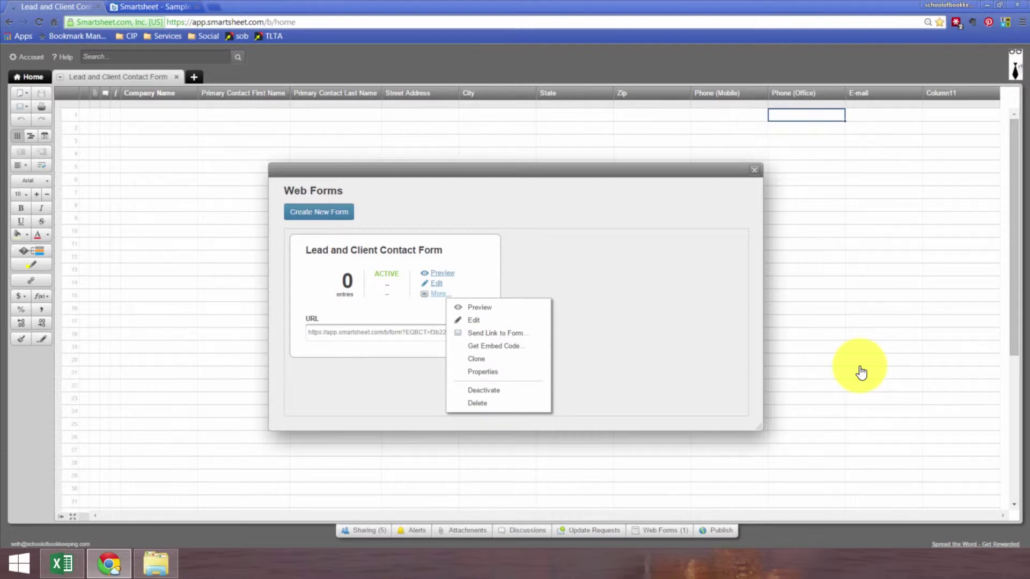
pyautogui.click(493, 346)
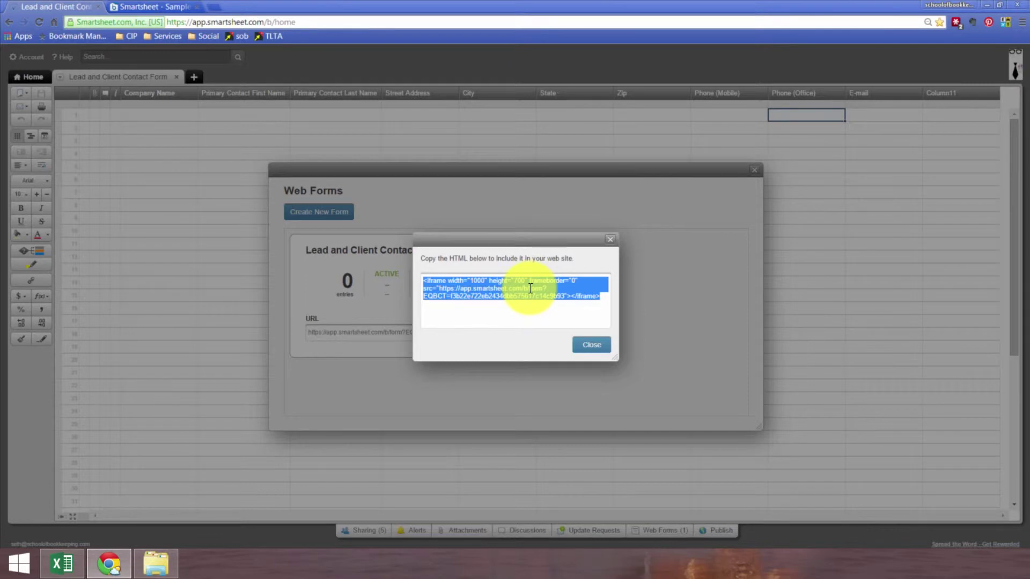
pyautogui.click(609, 239)
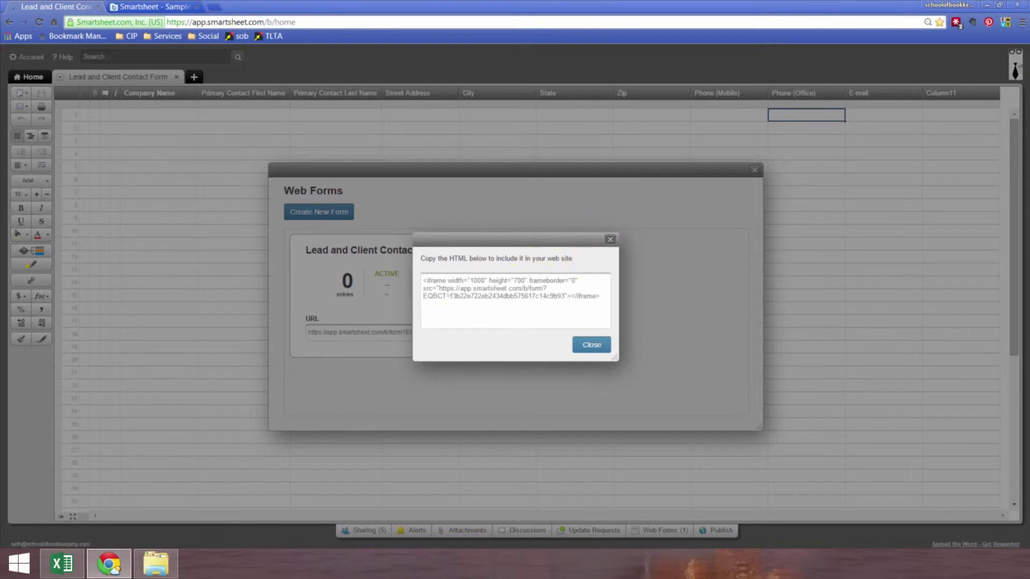
pyautogui.click(437, 331)
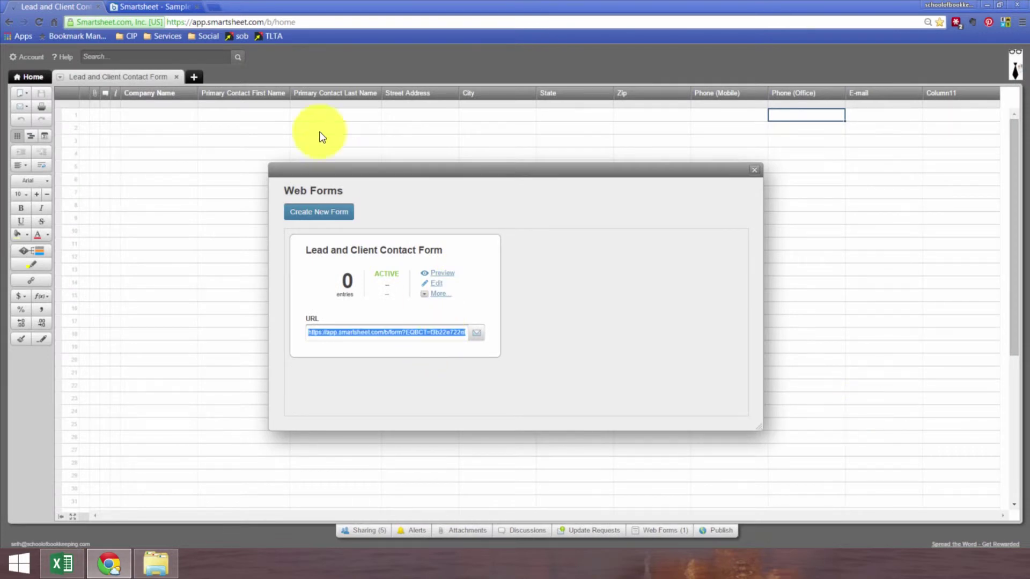
# - Load the copied form URL in a new browser tab to open the live contact form
pyautogui.click(214, 8)
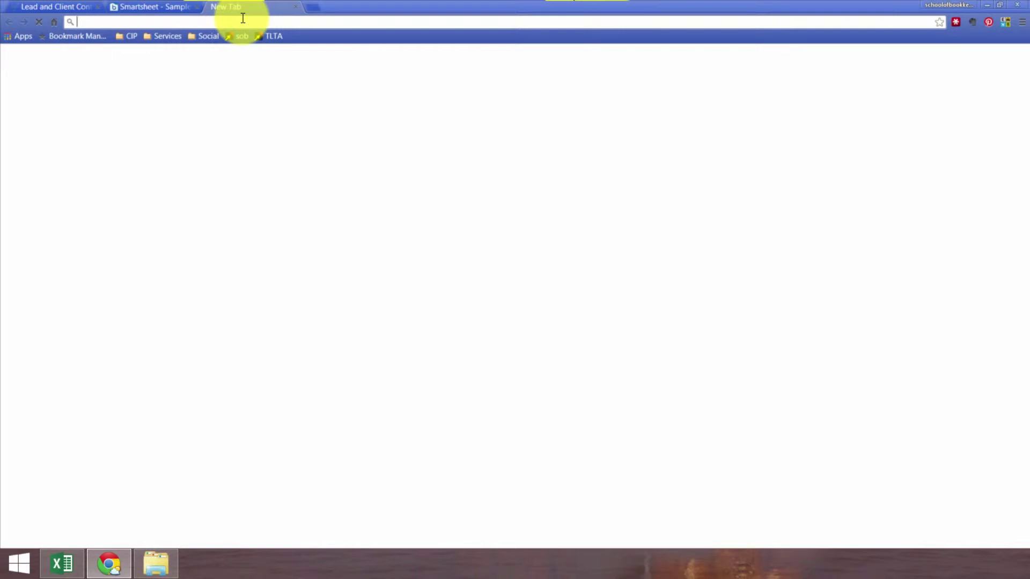
pyautogui.hotkey('ctrl', 'v')
pyautogui.press('Return')
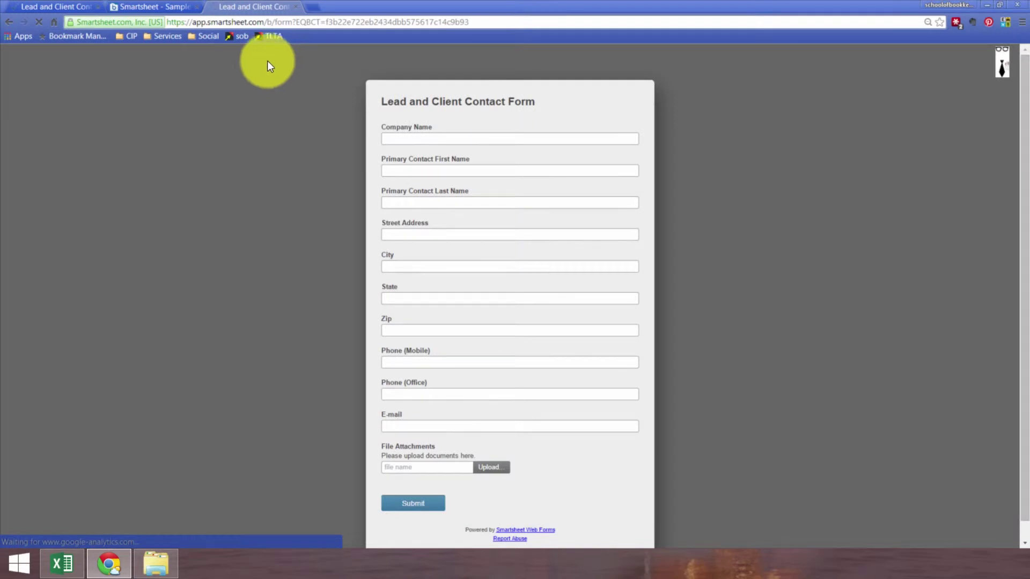
pyautogui.click(411, 139)
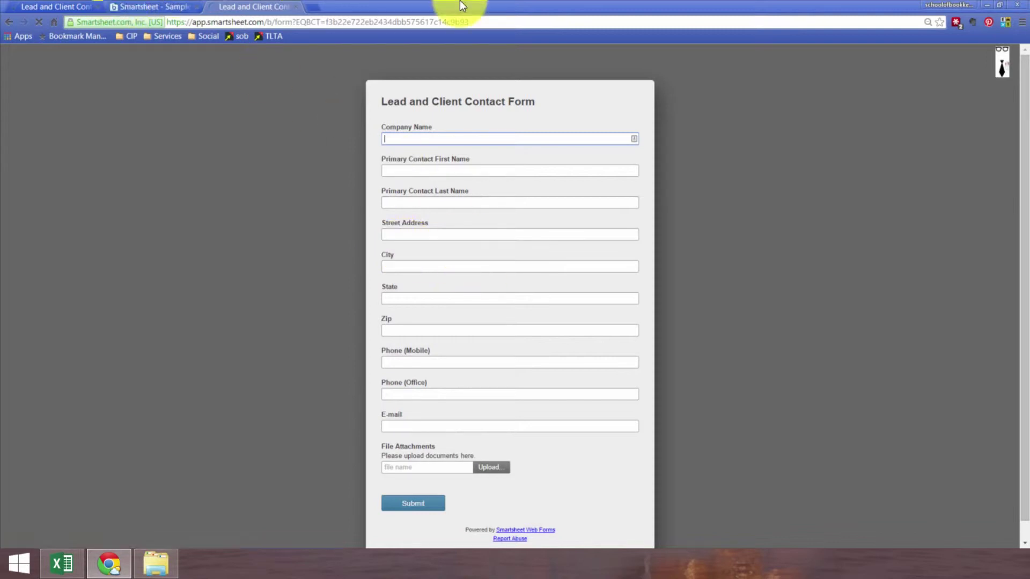
pyautogui.click(155, 6)
pyautogui.click(76, 5)
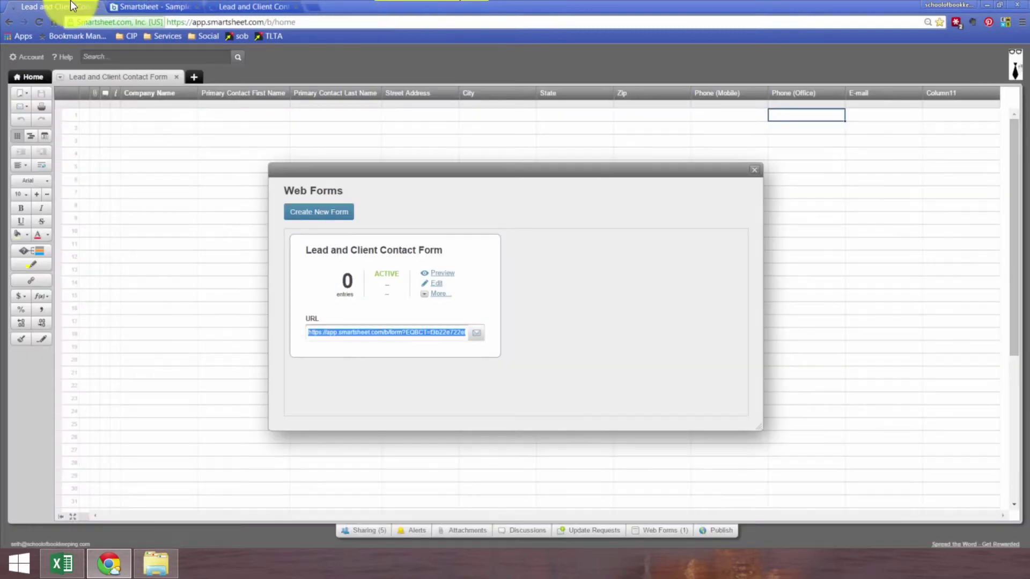
# - On the live form, enter company 'school' and the contact's first and last names, then Tab to Zip
pyautogui.click(757, 171)
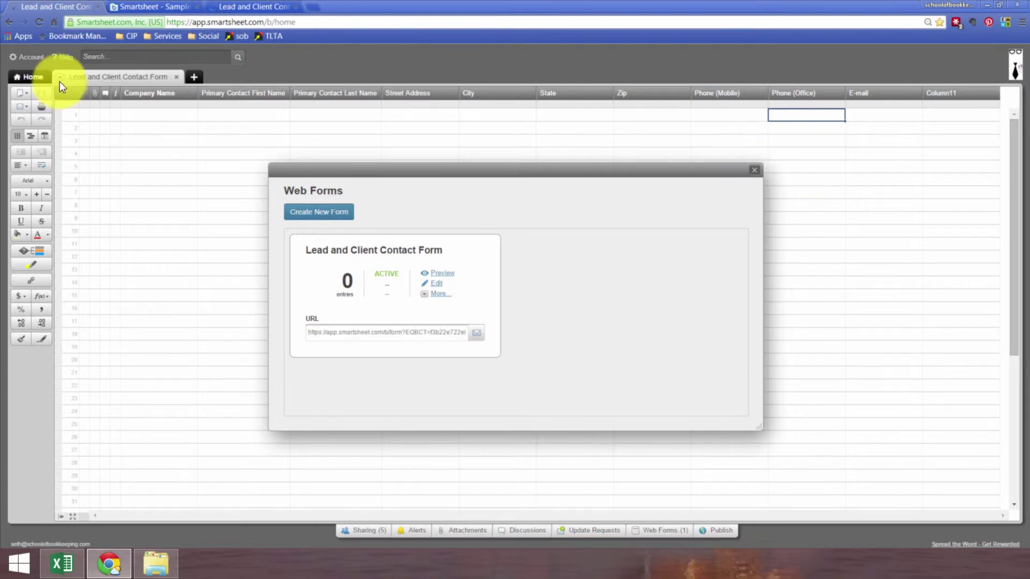
pyautogui.click(252, 7)
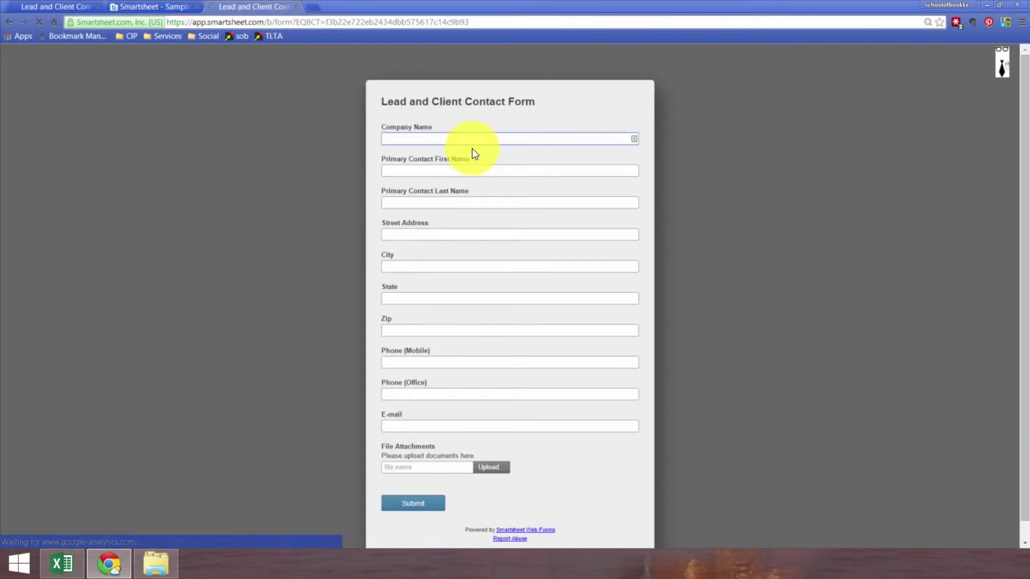
pyautogui.write('school')
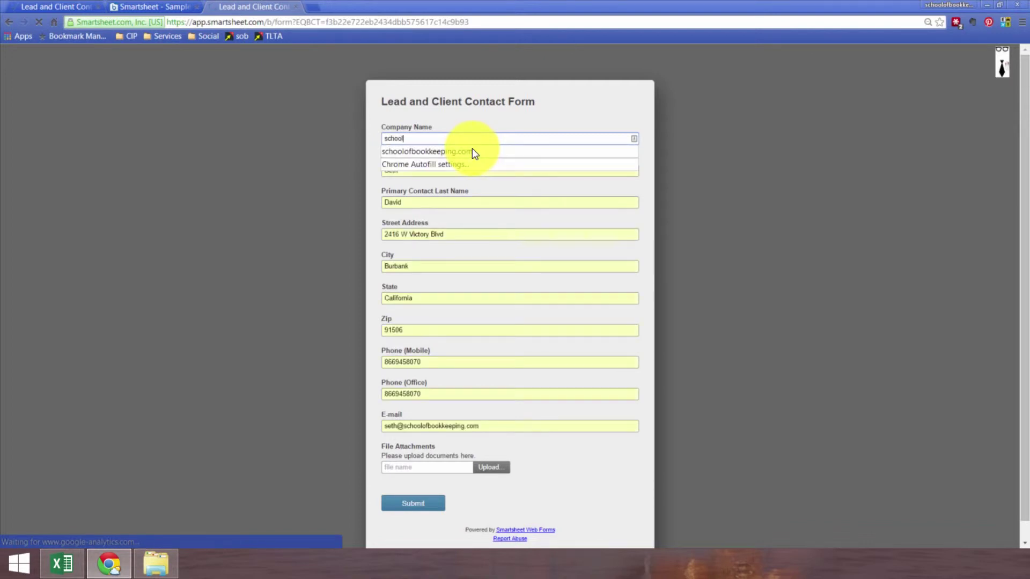
pyautogui.press('Tab')
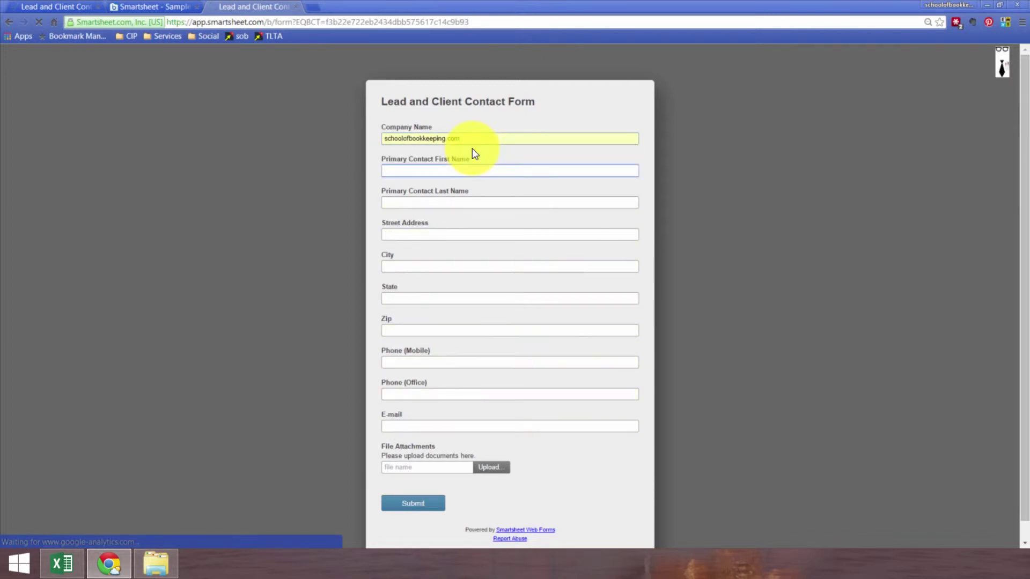
pyautogui.press('Tab')
pyautogui.press('Tab')
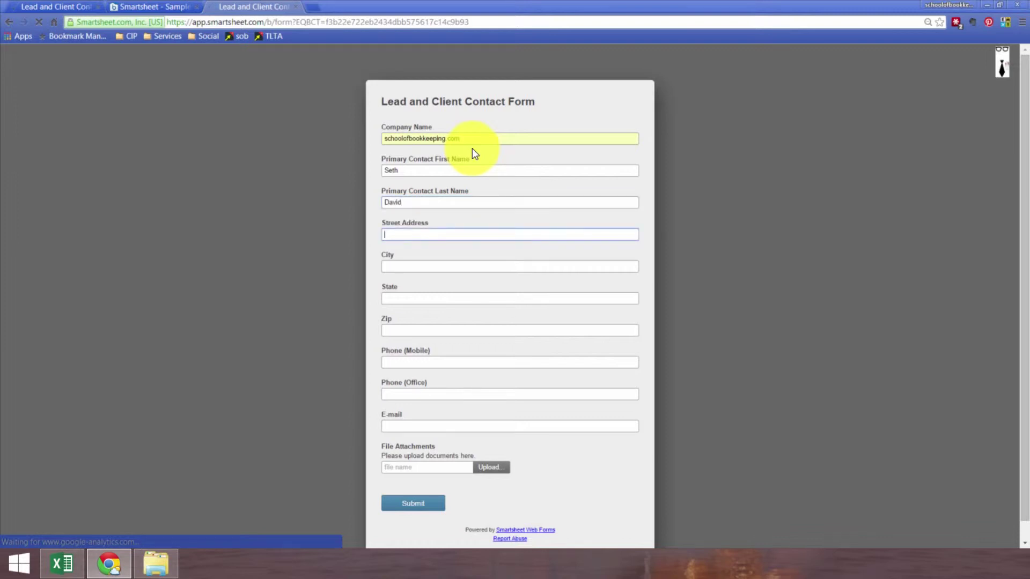
pyautogui.press('Tab')
pyautogui.press('Tab')
pyautogui.press('Tab')
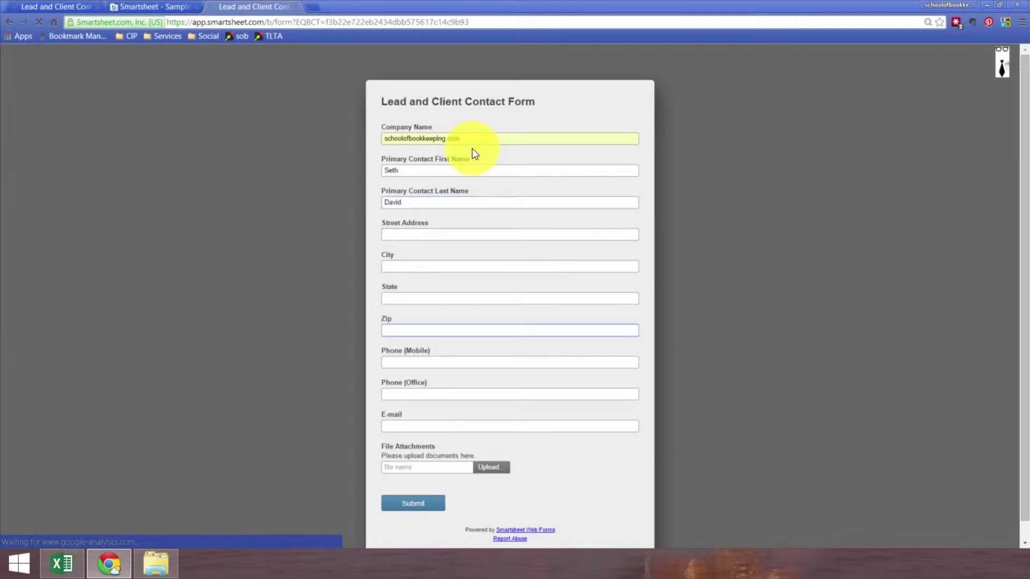
pyautogui.click(60, 6)
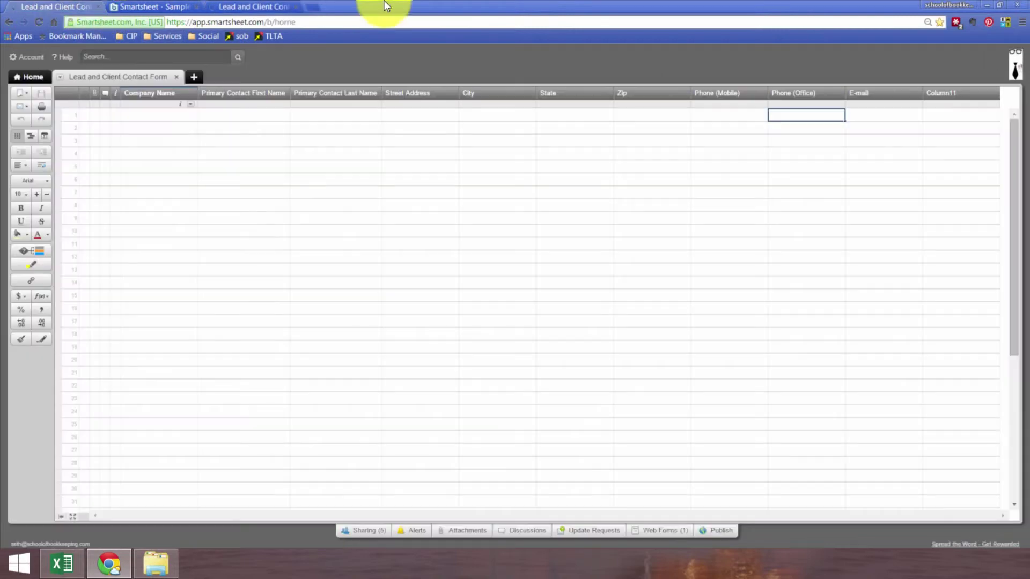
# - Review the contact form's Company Name field options in the form editor, then close the editor and web forms list
pyautogui.click(648, 530)
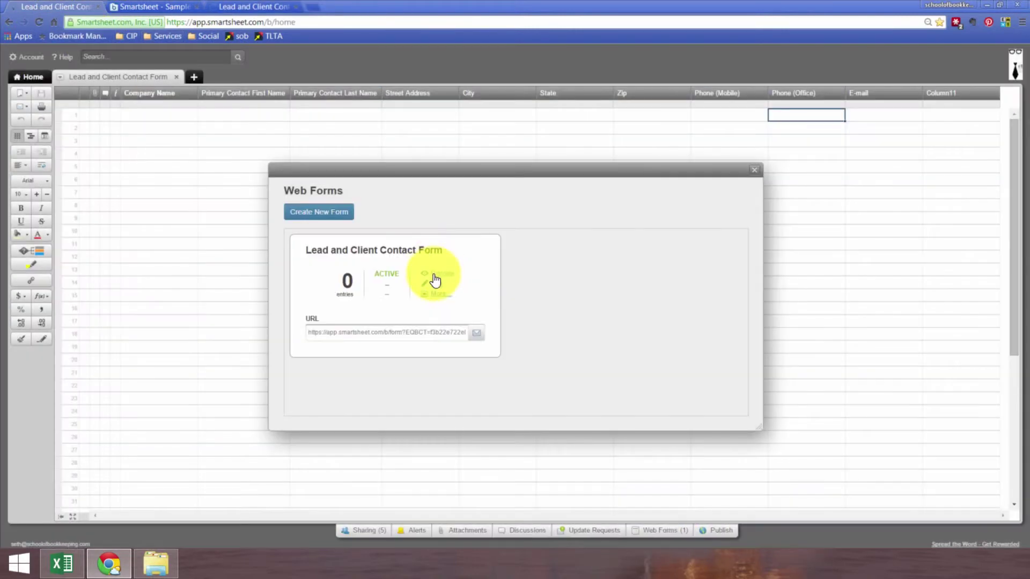
pyautogui.click(436, 283)
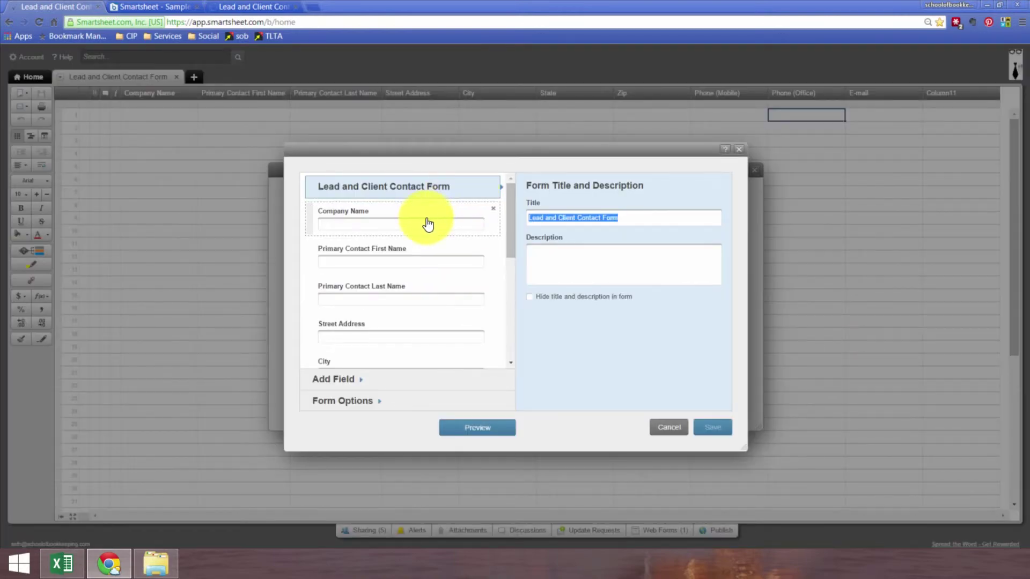
pyautogui.click(441, 230)
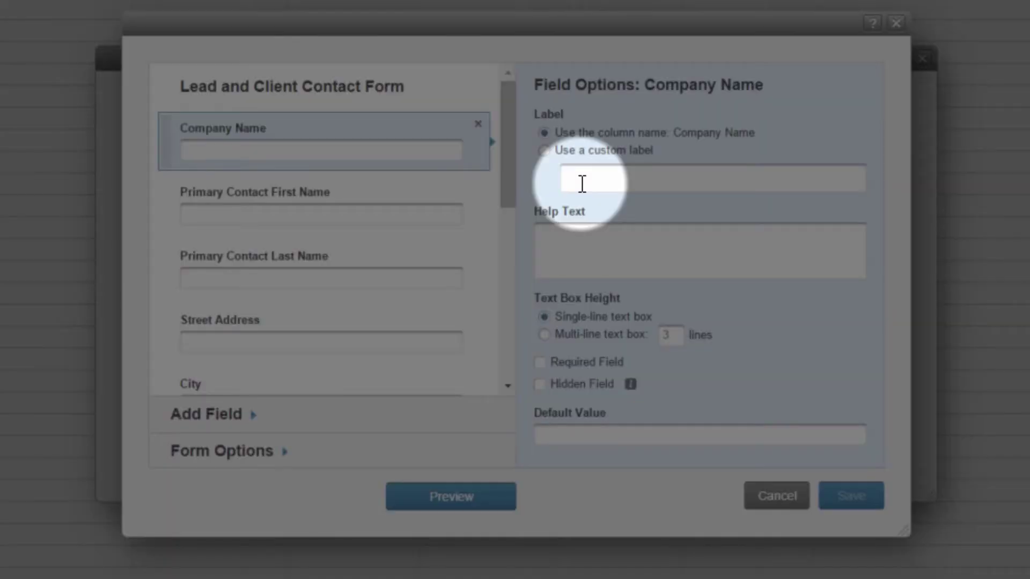
pyautogui.click(543, 353)
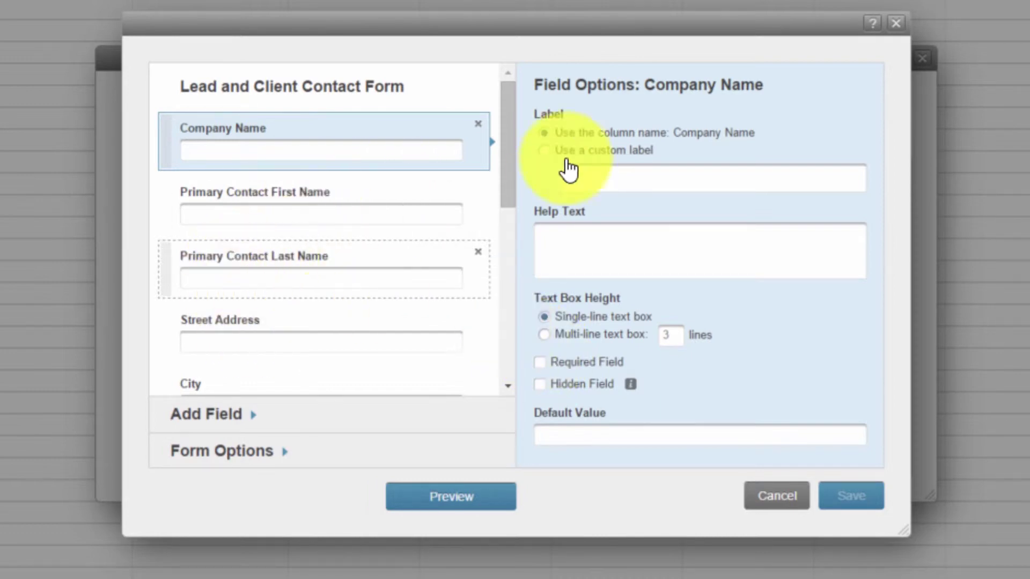
pyautogui.moveTo(517, 163); pyautogui.dragTo(516, 350)
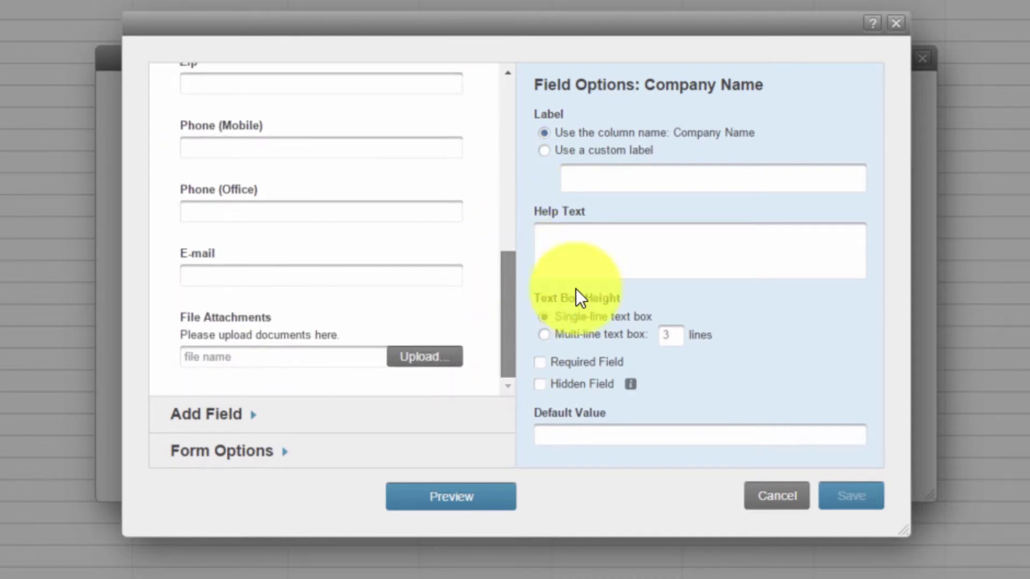
pyautogui.click(896, 23)
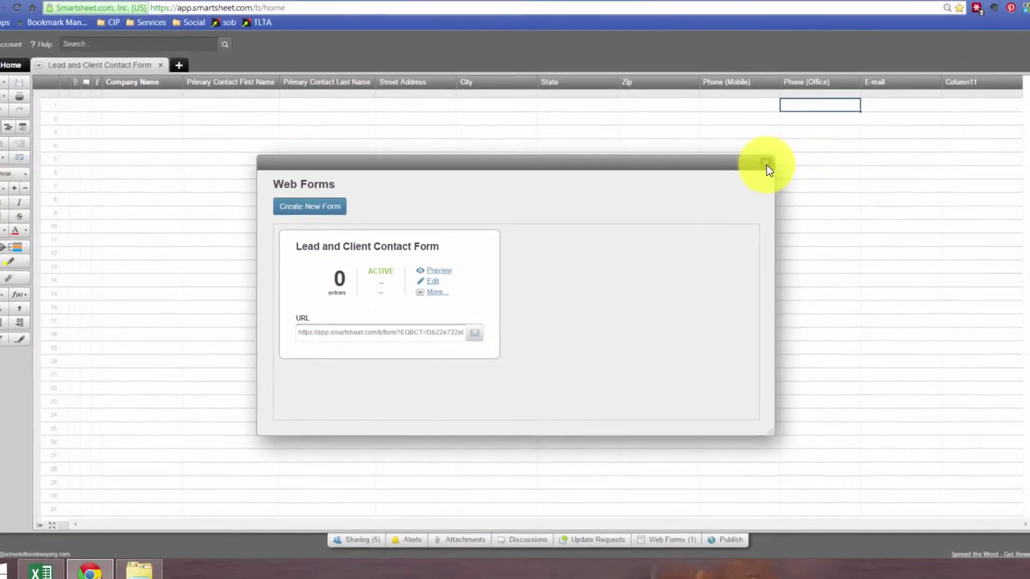
pyautogui.click(920, 57)
# - Fill the contact form's E-mail field with the suggested address, submit it, and return to the sheet
pyautogui.click(230, 3)
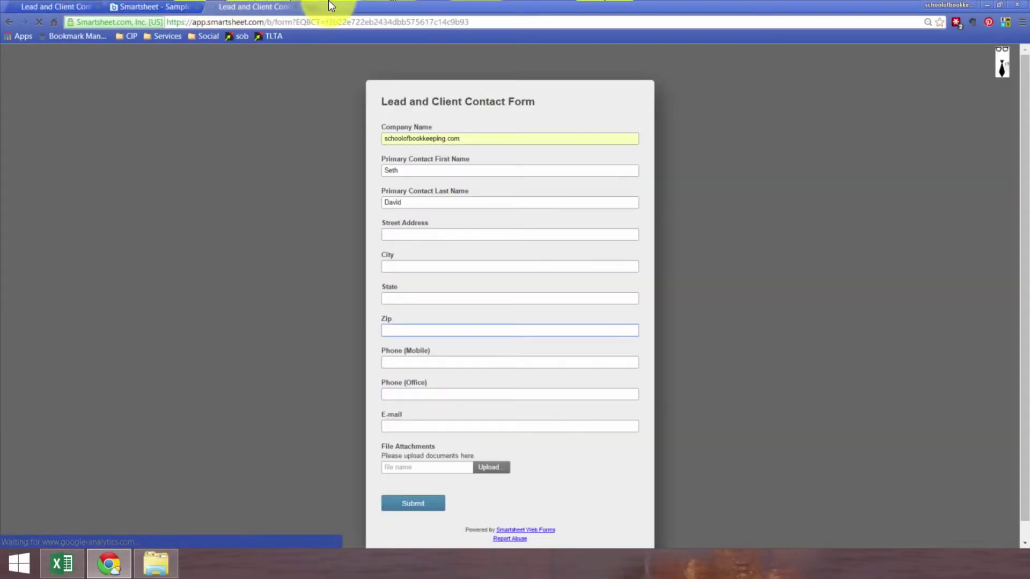
pyautogui.click(420, 425)
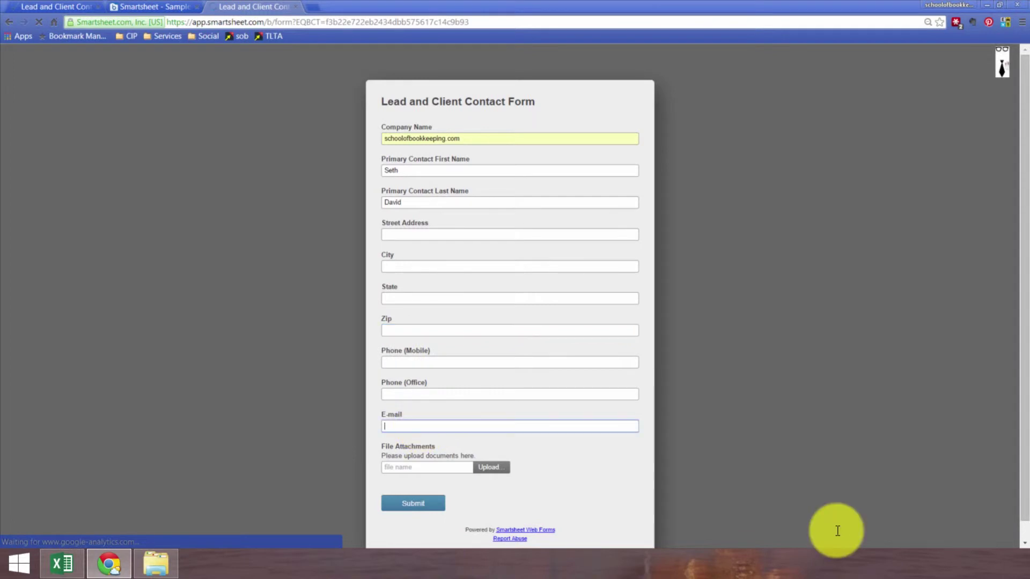
pyautogui.write('seth')
pyautogui.press('Down')
pyautogui.press('Return')
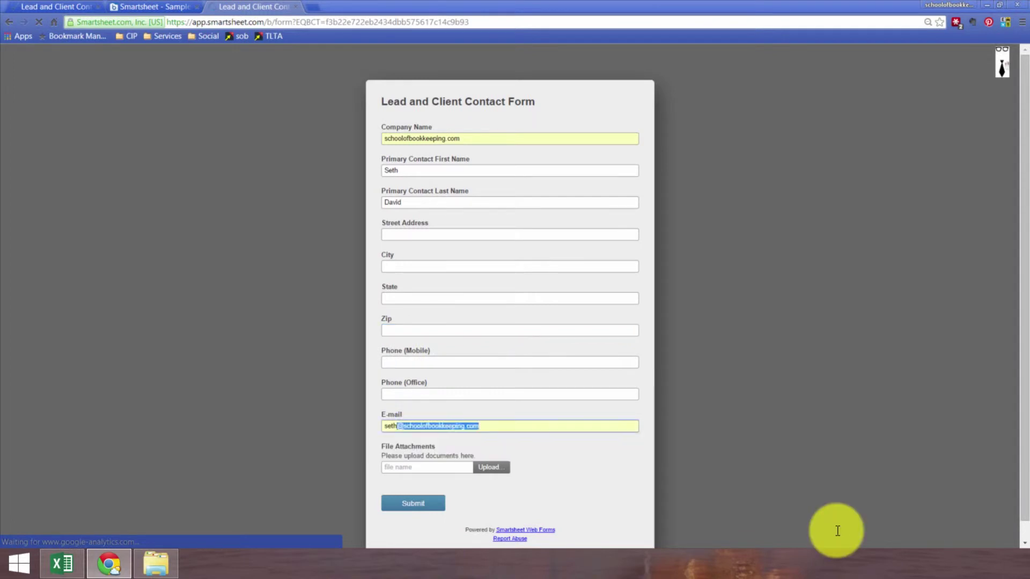
pyautogui.click(440, 504)
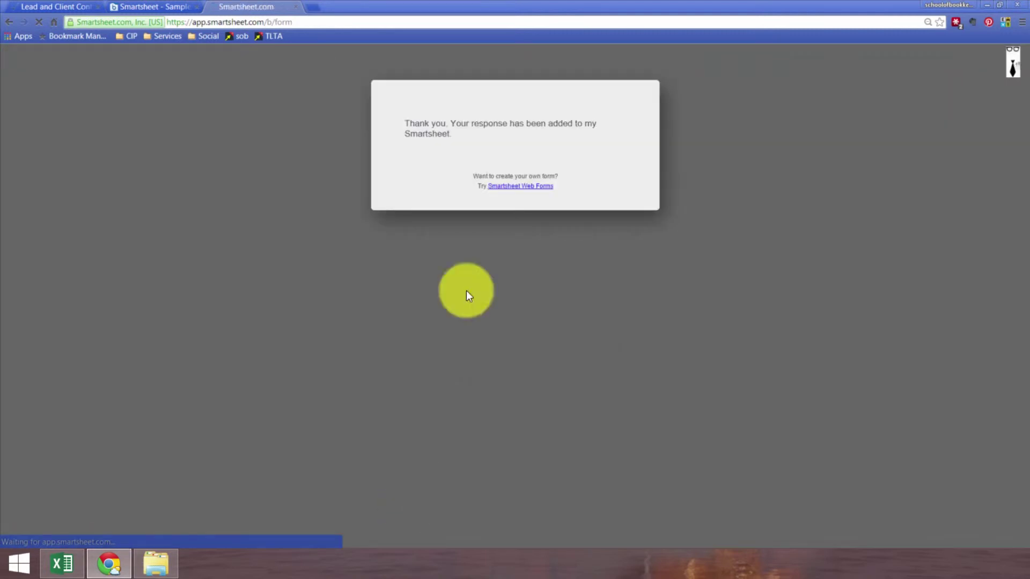
pyautogui.click(297, 8)
pyautogui.click(59, 7)
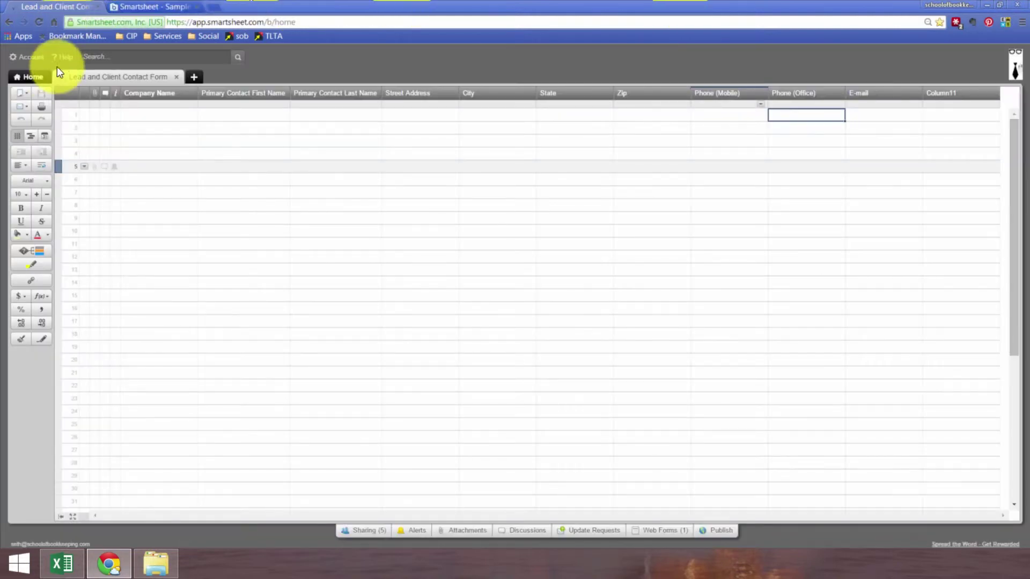
# - Reload the sheet to show the submission in row 2, then choose Box as its attachment source
pyautogui.click(40, 22)
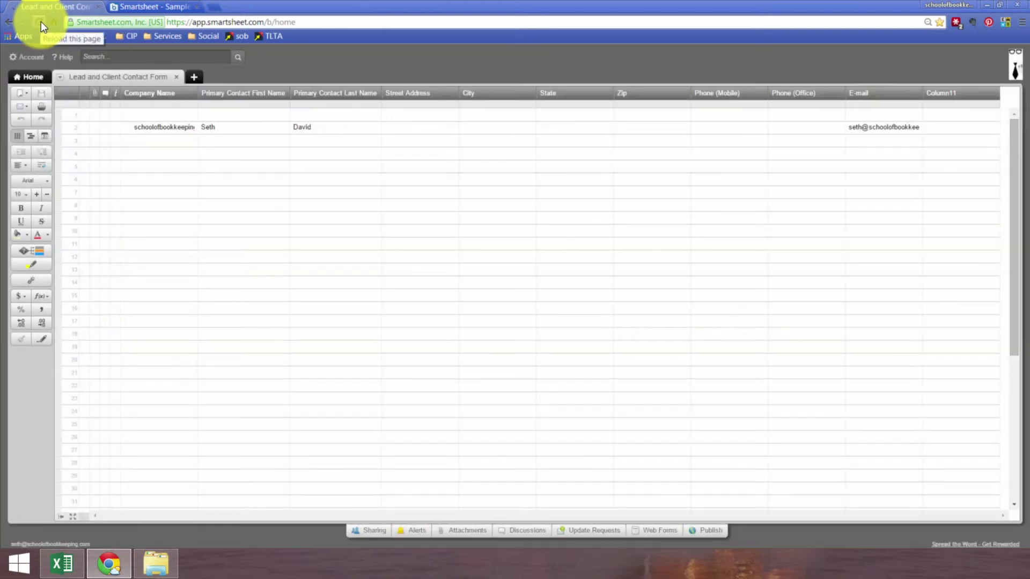
pyautogui.click(102, 127)
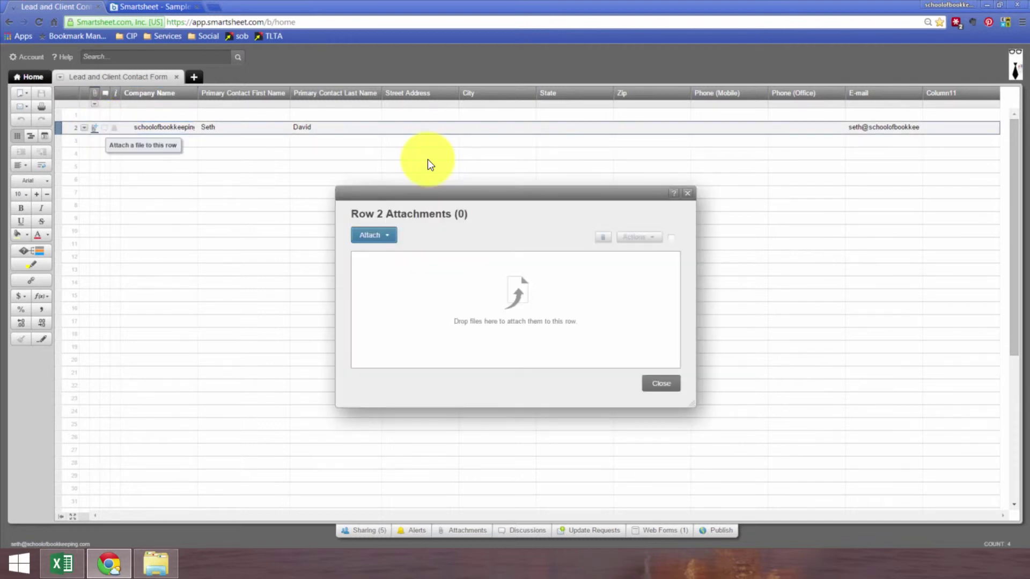
pyautogui.click(386, 239)
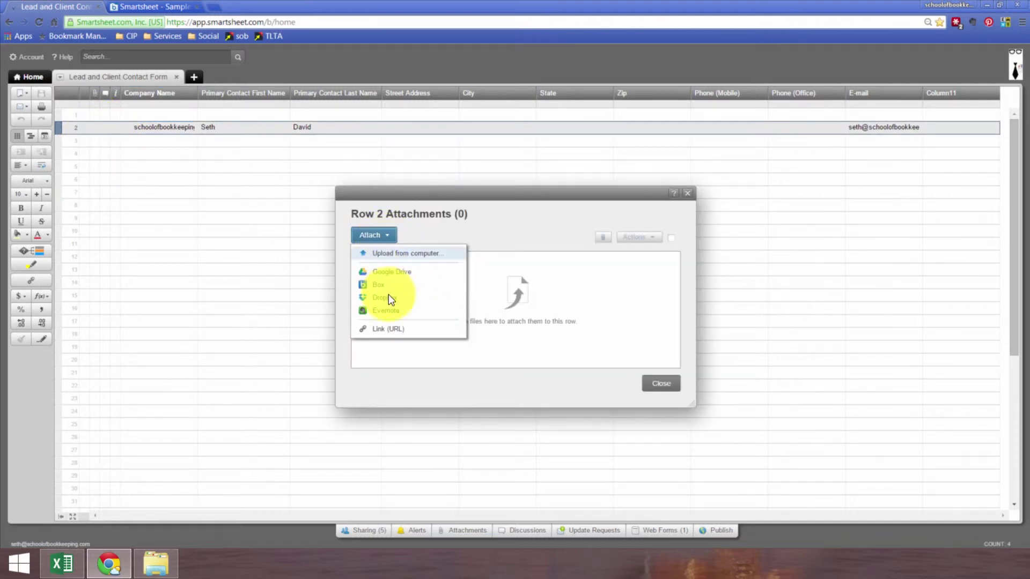
pyautogui.click(378, 284)
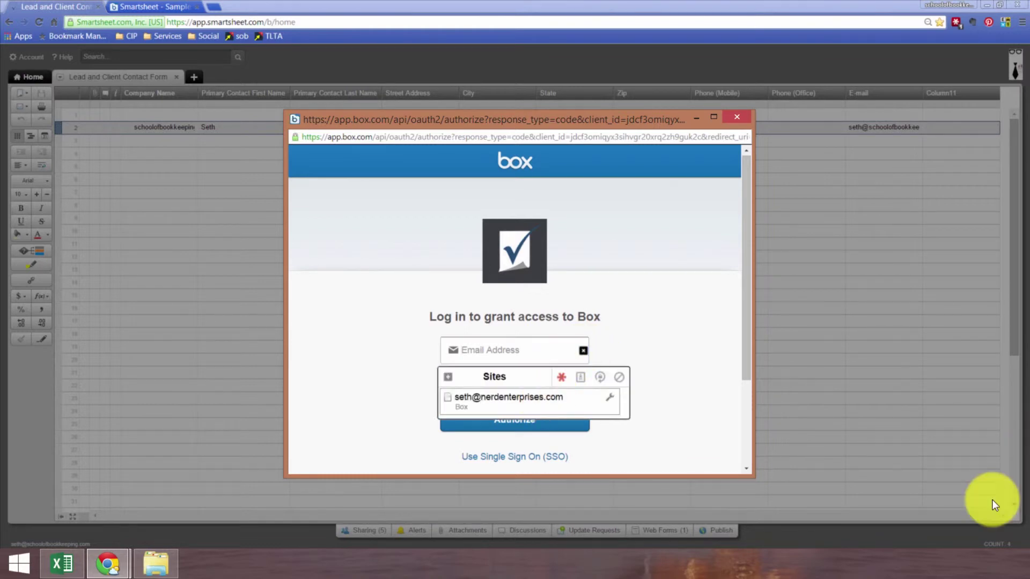
pyautogui.click(536, 399)
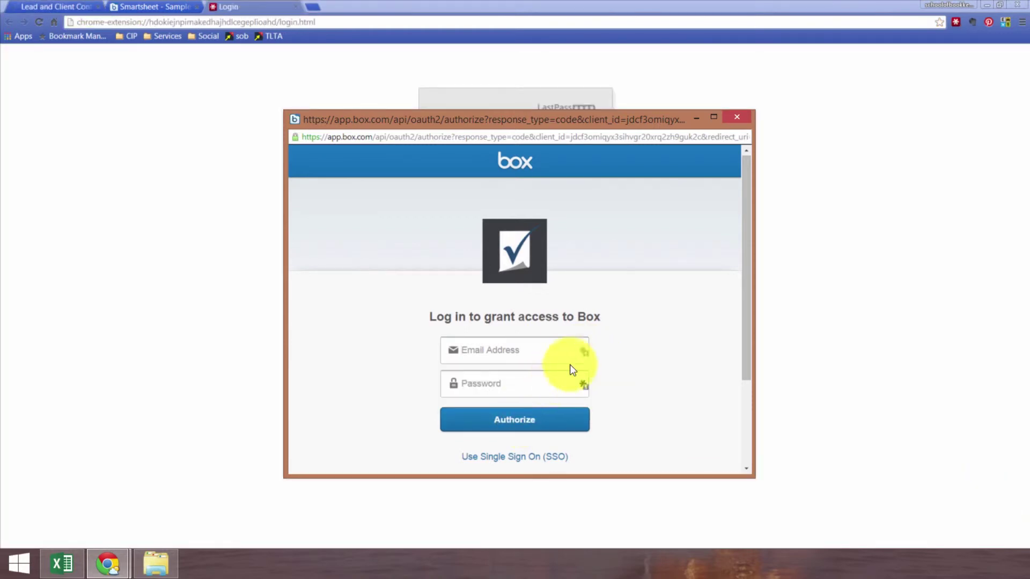
# - Sign in to Box with the saved credentials, decline saving the password, and grant Smartsheet access
pyautogui.click(582, 356)
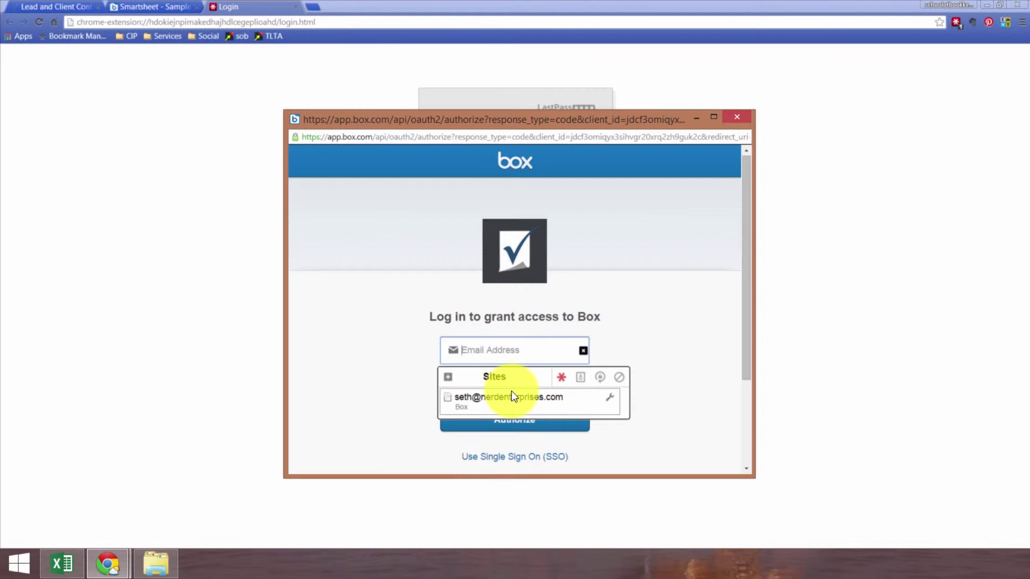
pyautogui.click(512, 393)
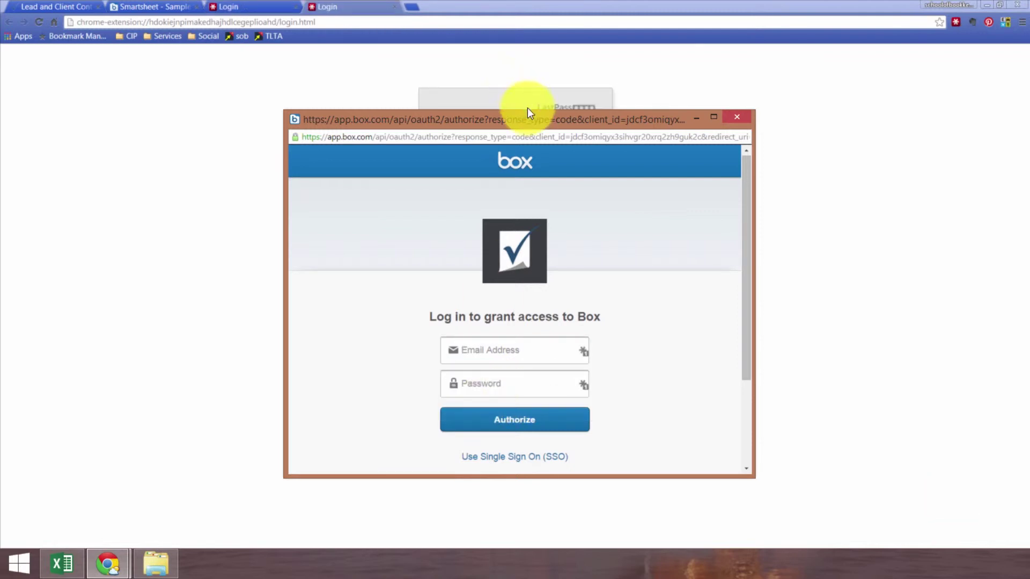
pyautogui.moveTo(536, 122); pyautogui.dragTo(498, 113)
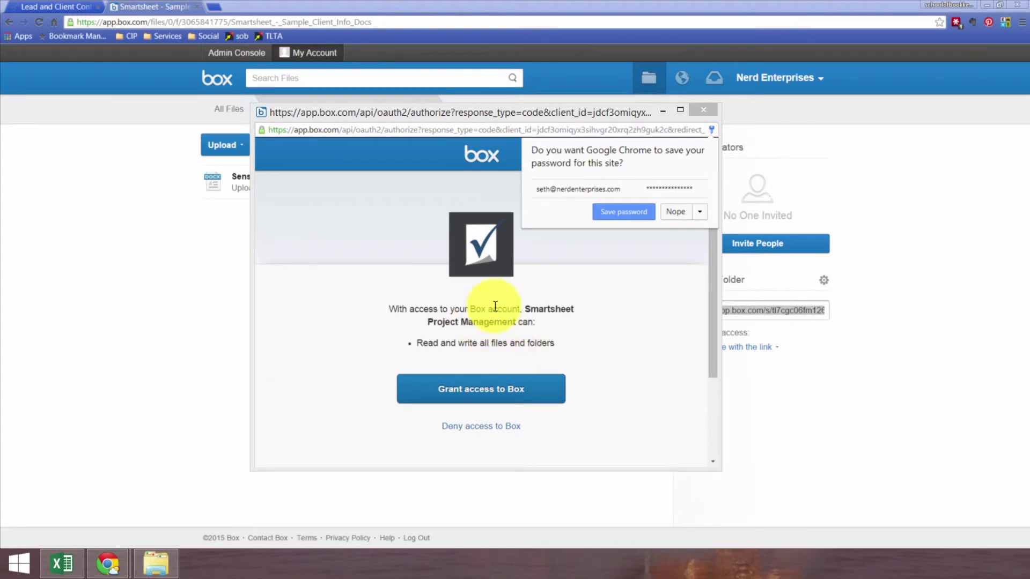
pyautogui.click(675, 213)
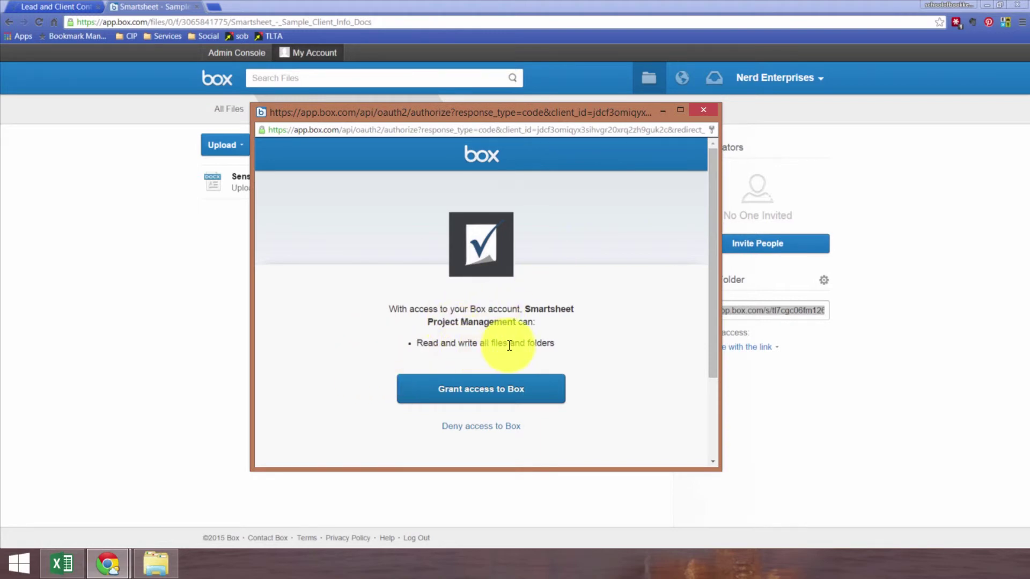
pyautogui.click(481, 388)
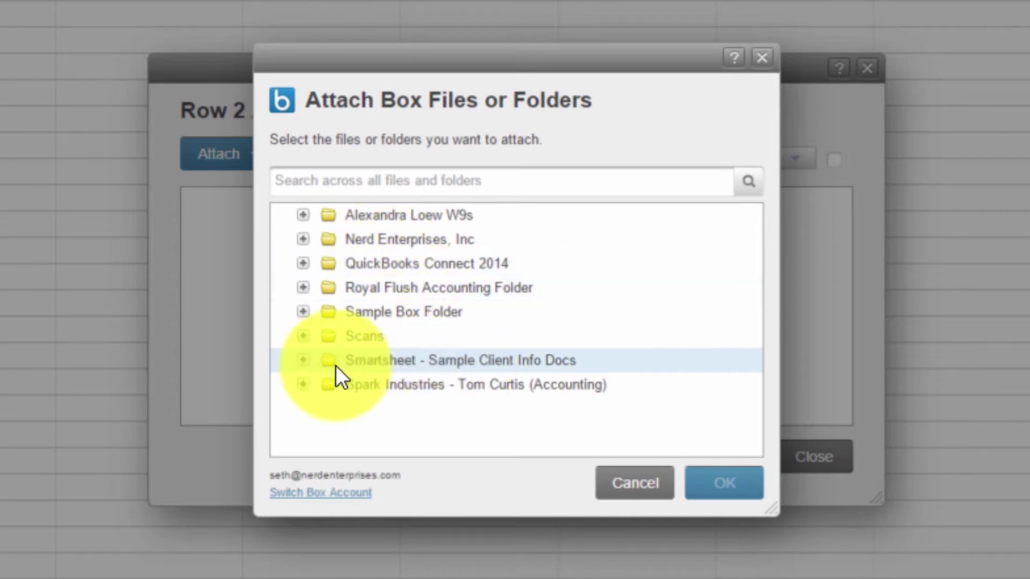
# - Attach Sensitive Client Information Goes Here.docx from the Smartsheet - Sample Client Info Docs folder to row 2
pyautogui.click(303, 360)
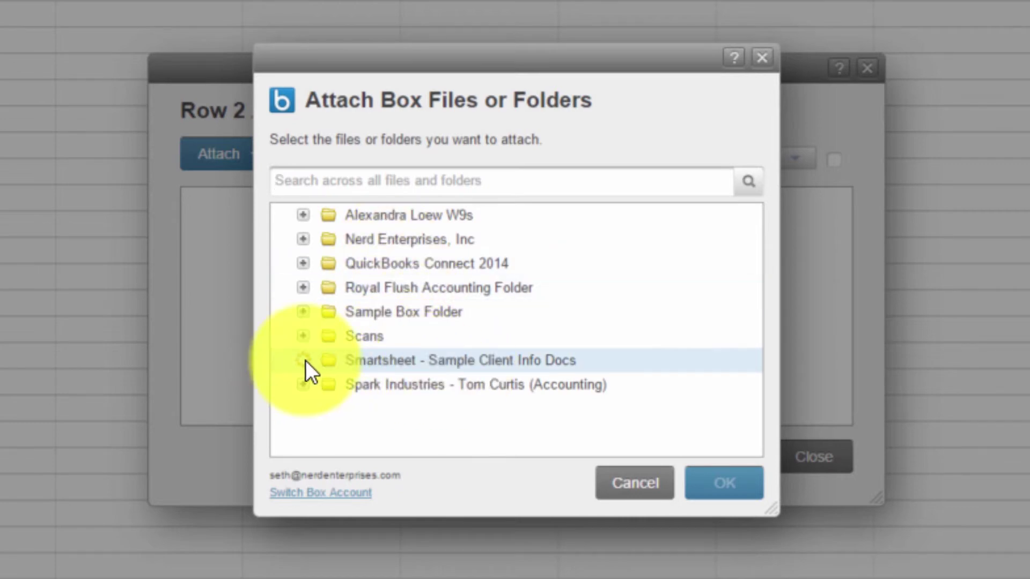
pyautogui.click(515, 384)
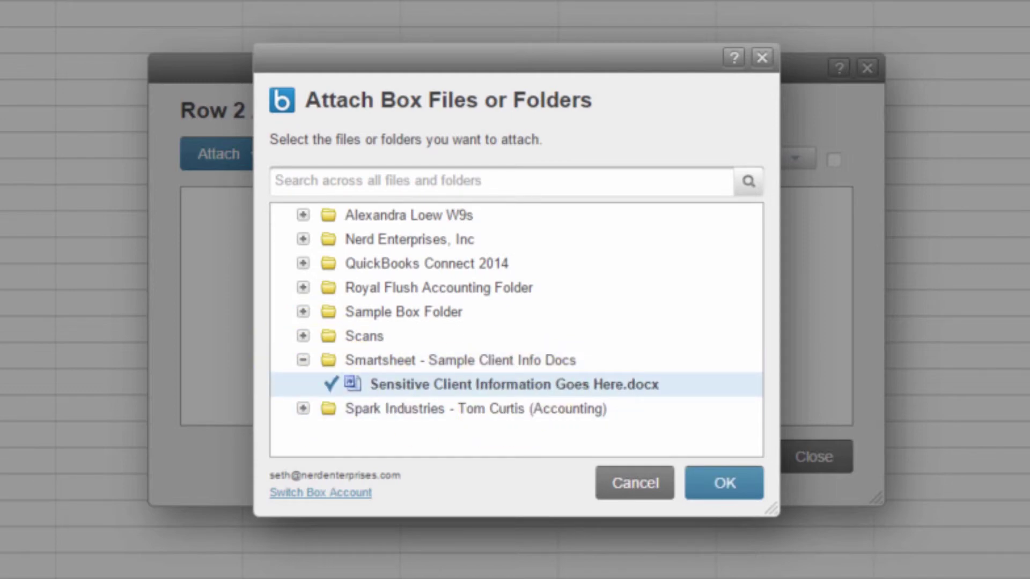
pyautogui.click(719, 489)
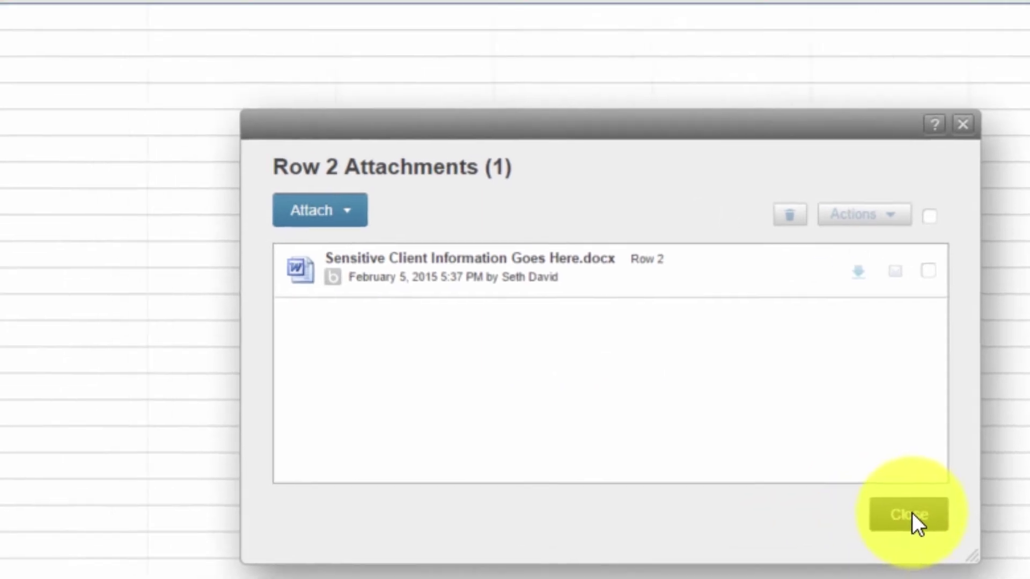
pyautogui.click(819, 464)
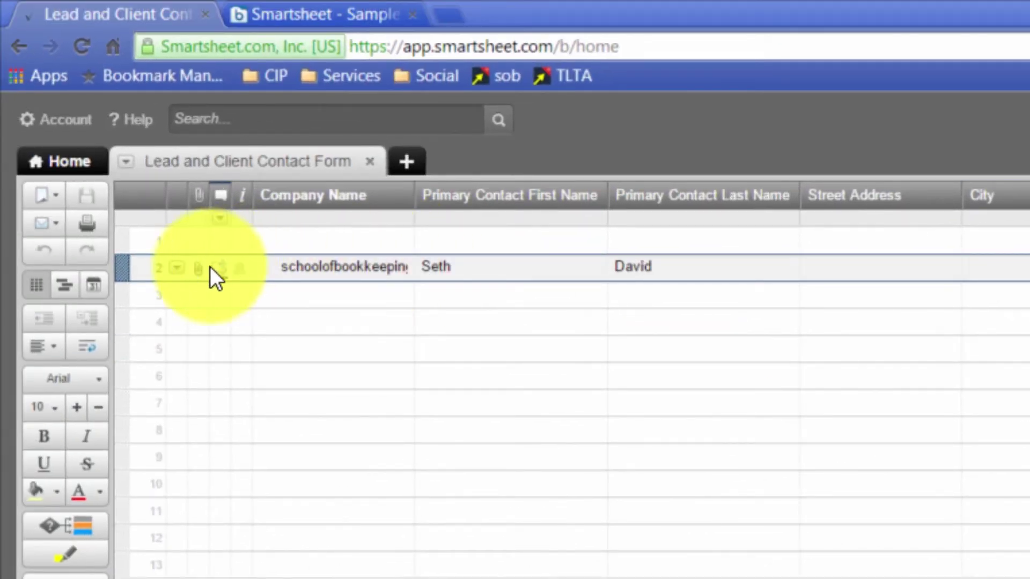
pyautogui.moveTo(196, 270)
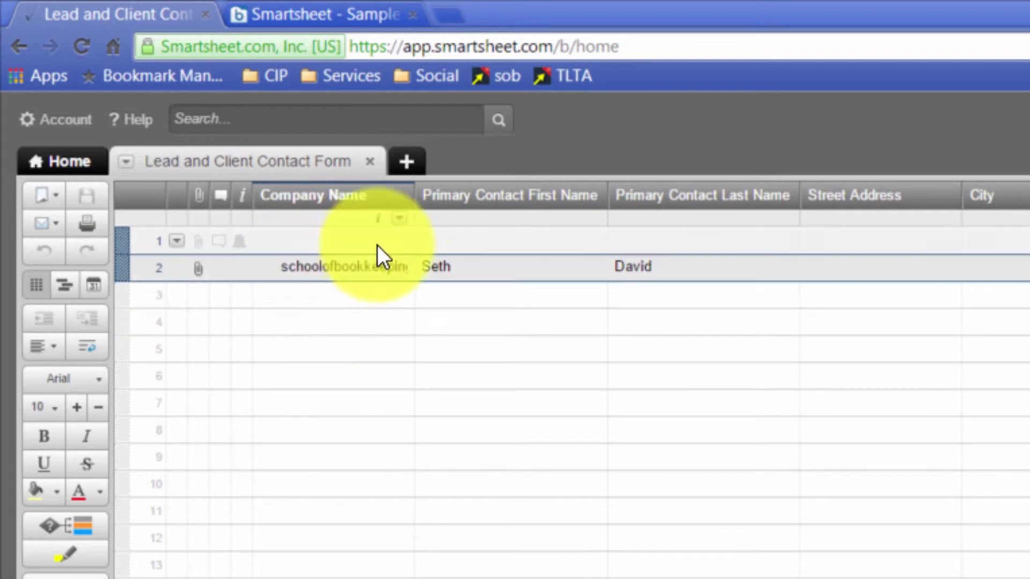
# - Widen the Company Name column and check that row 2 lists its single .docx attachment
pyautogui.moveTo(414, 195); pyautogui.dragTo(451, 196)
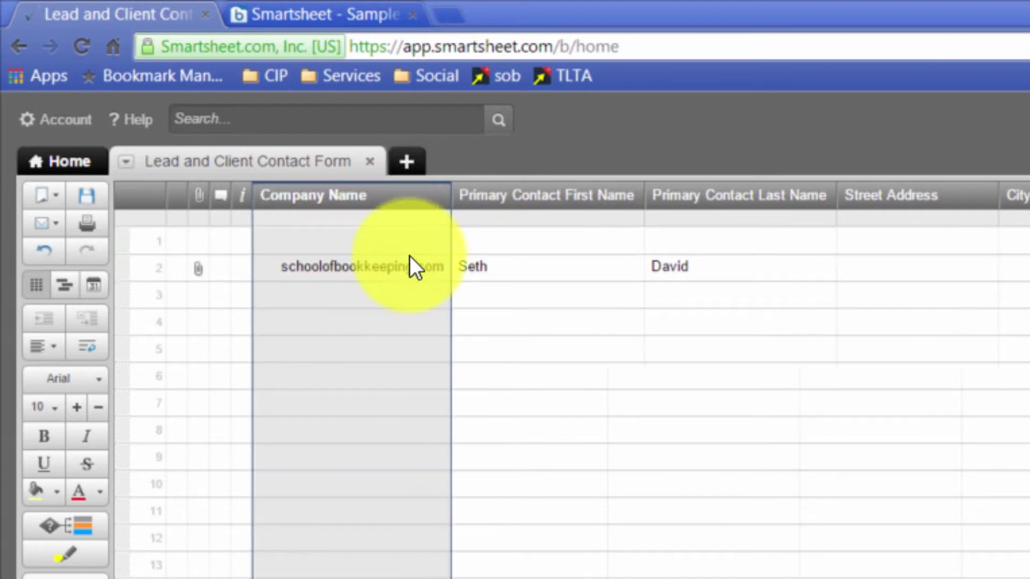
pyautogui.click(409, 262)
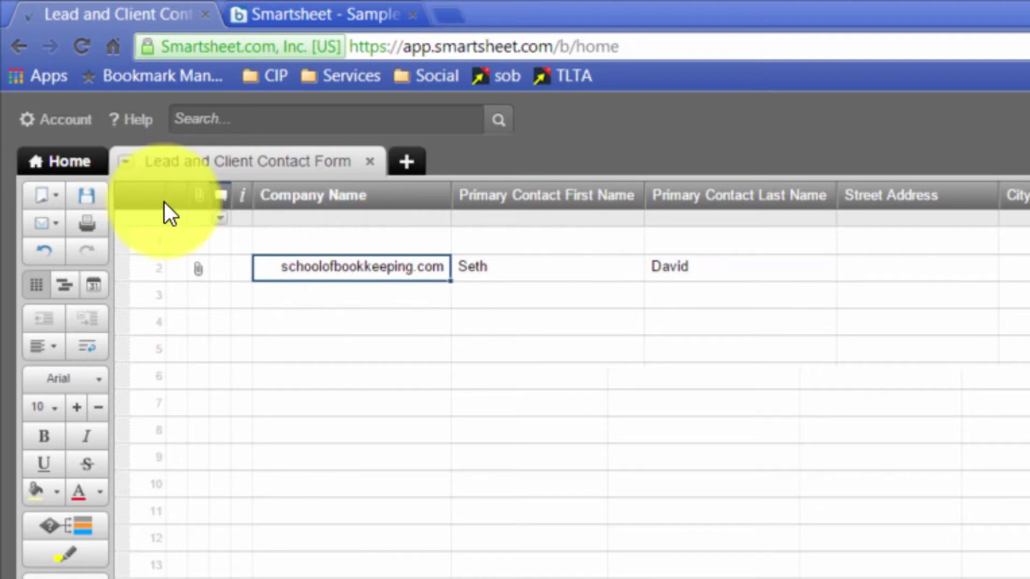
pyautogui.click(199, 266)
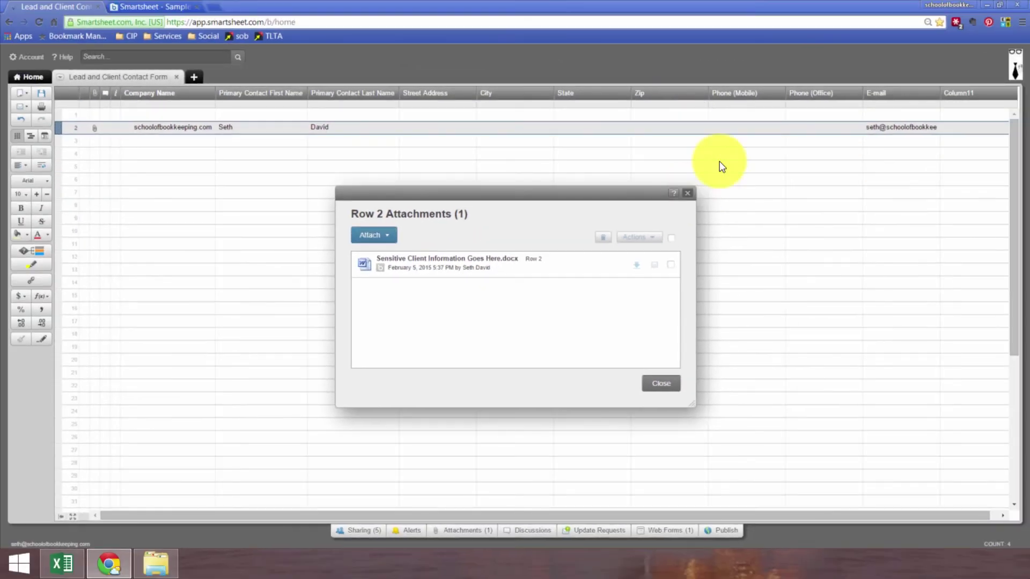
pyautogui.click(918, 74)
# - Delete the empty first row so the submitted entry moves up to row 1
pyautogui.click(90, 115)
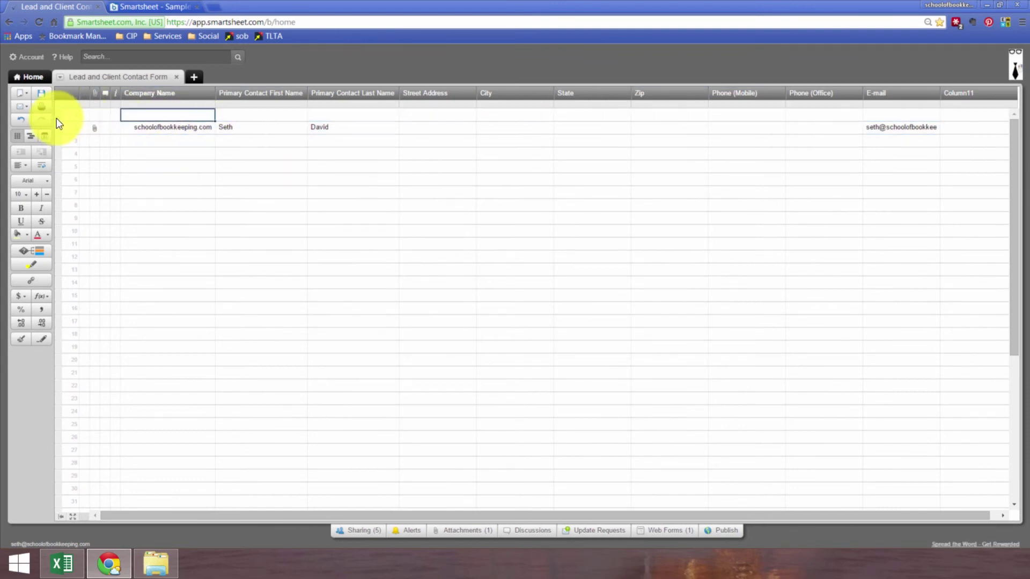
pyautogui.click(84, 115)
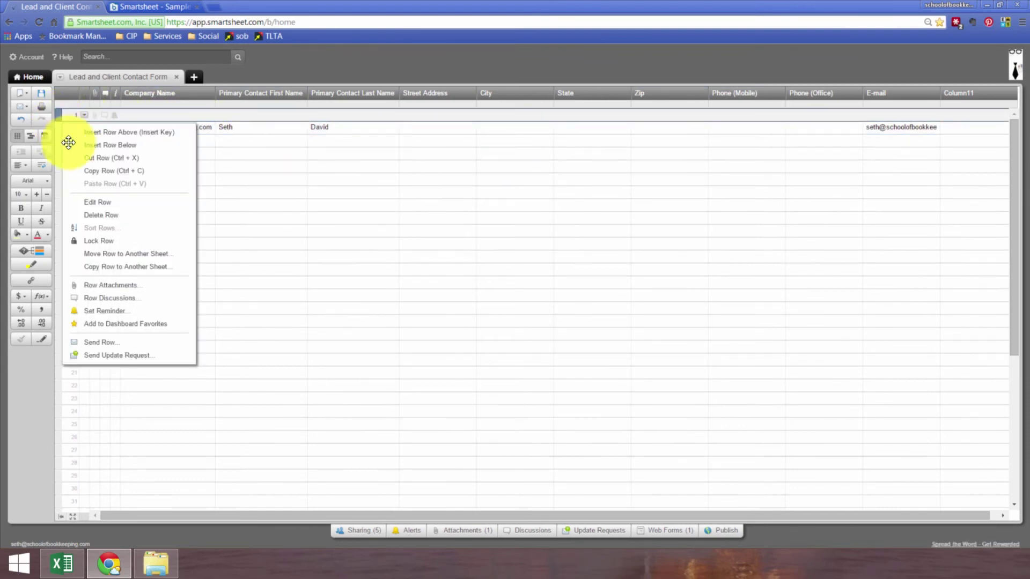
pyautogui.click(96, 215)
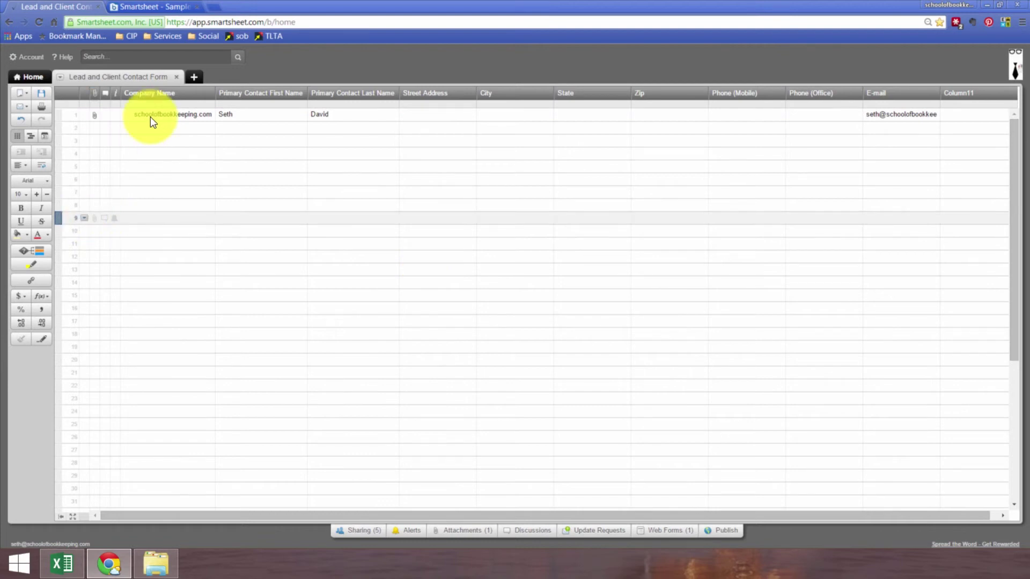
pyautogui.click(161, 130)
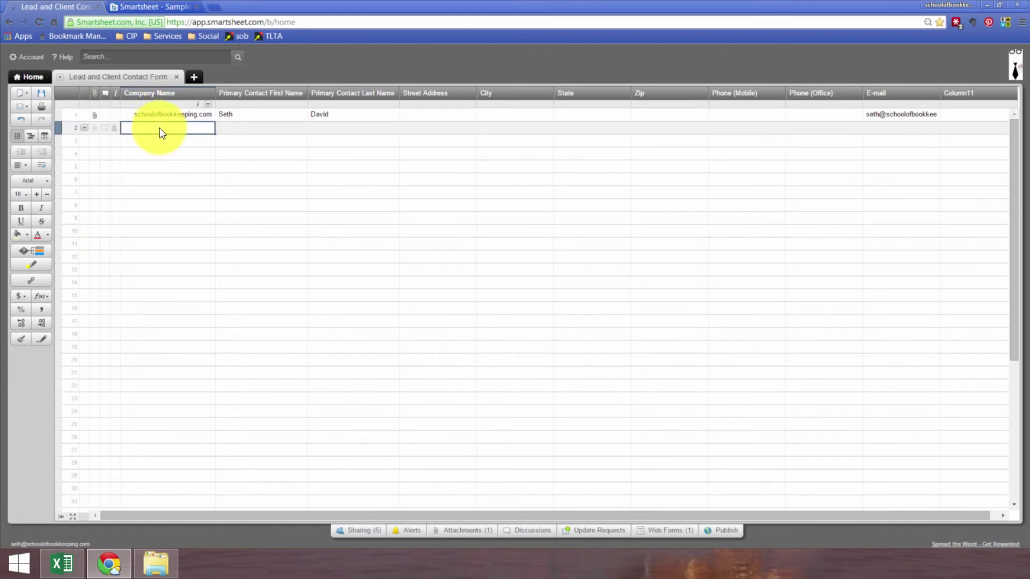